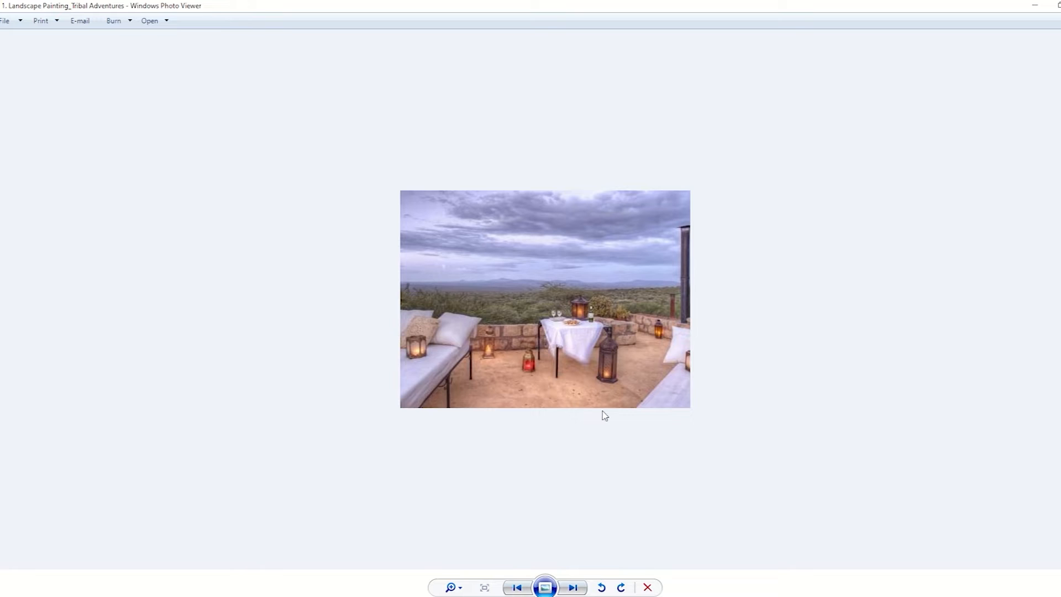
# Enlarge the Tribal Adventures landscape reference photo to examine its details
pyautogui.scroll(3, 605, 416)
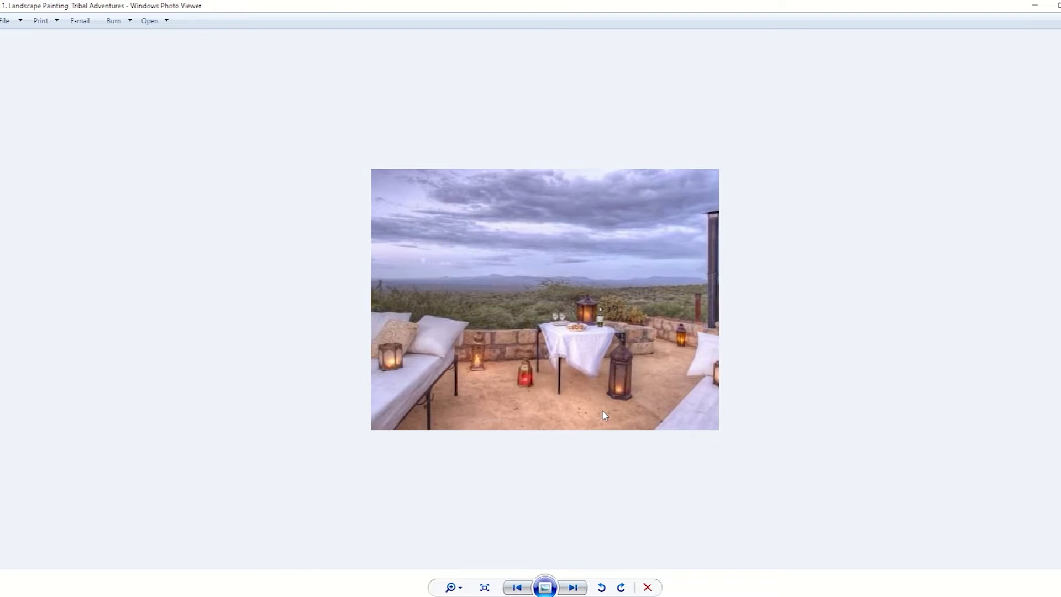
pyautogui.scroll(1, 605, 416)
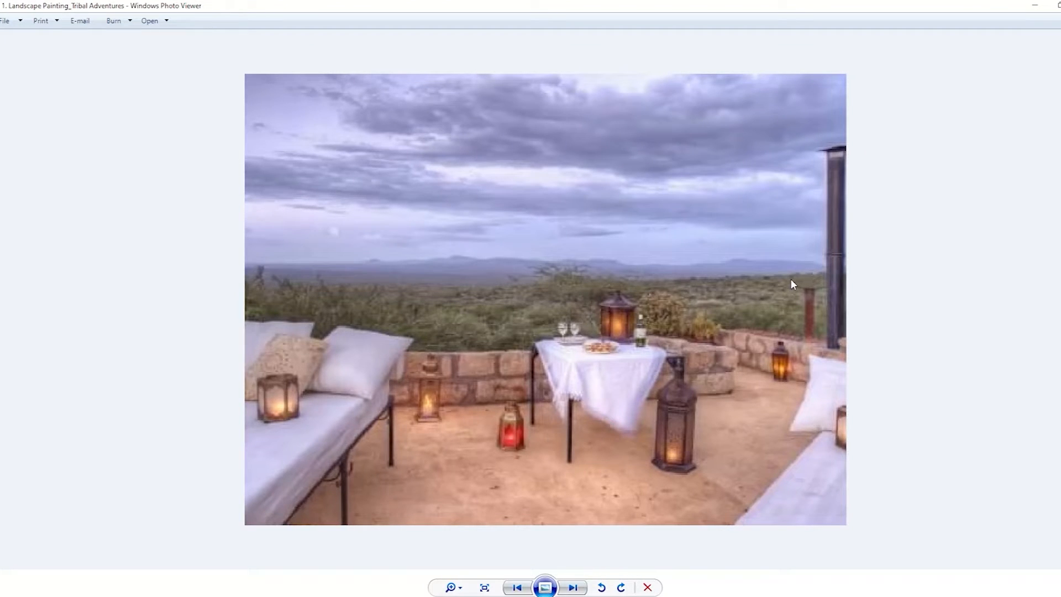
# Open the Kimi No Na Wa reference stills and browse through them to study their lighting and colour
pyautogui.click(390, 564)
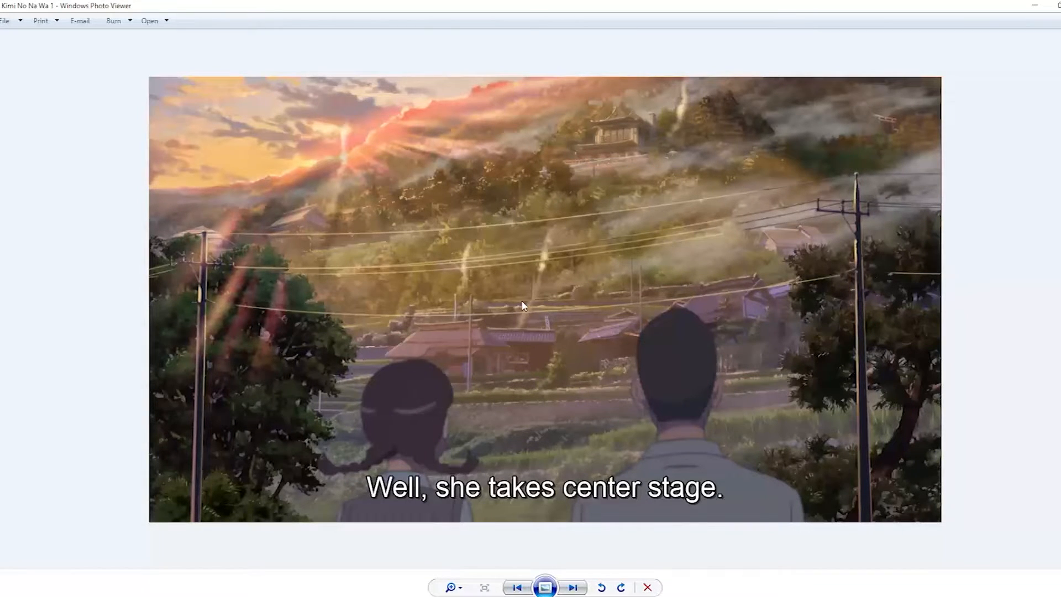
pyautogui.press('Right')
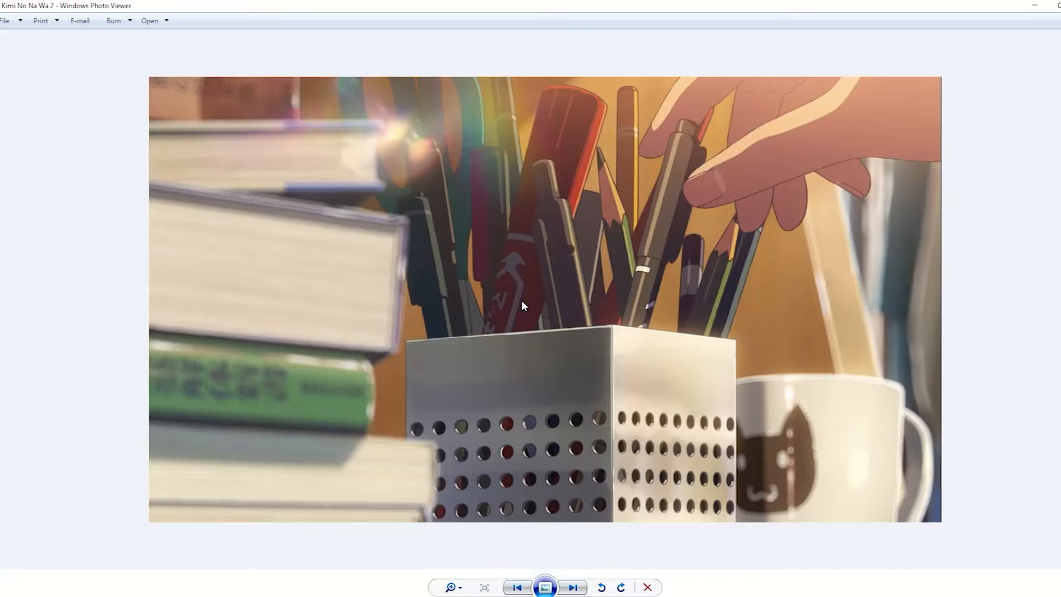
pyautogui.press('Right')
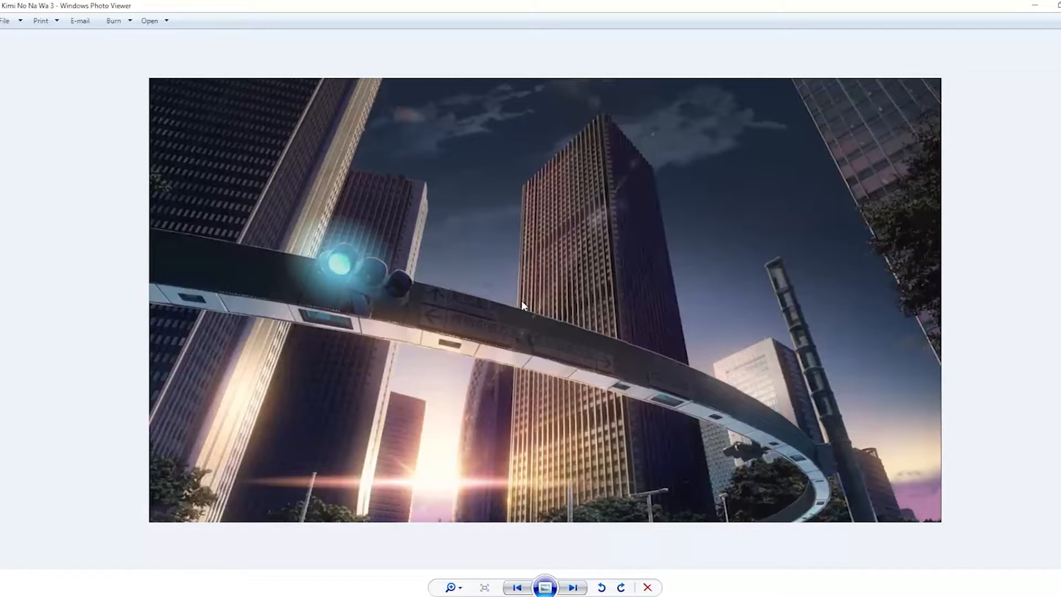
pyautogui.press('Right')
pyautogui.press('Right')
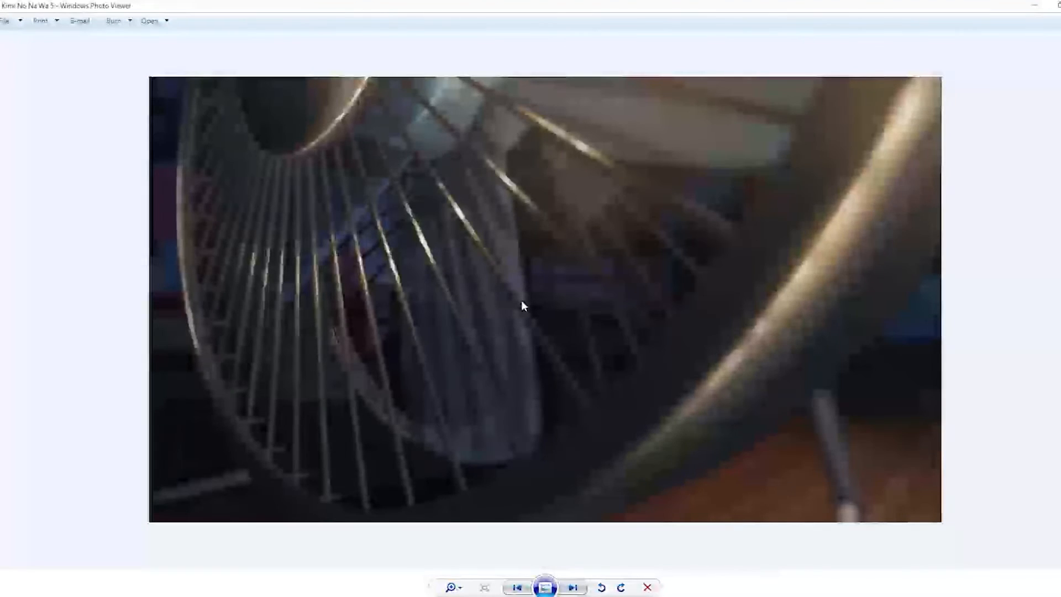
pyautogui.press('Right')
pyautogui.press('Right')
pyautogui.press('Right')
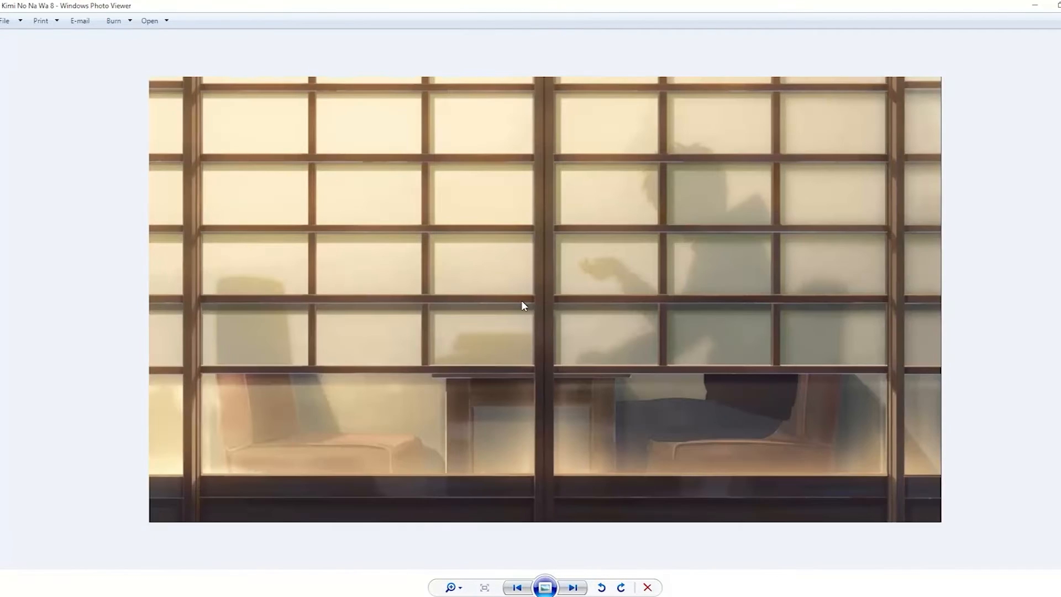
pyautogui.press('Right')
pyautogui.press('Right')
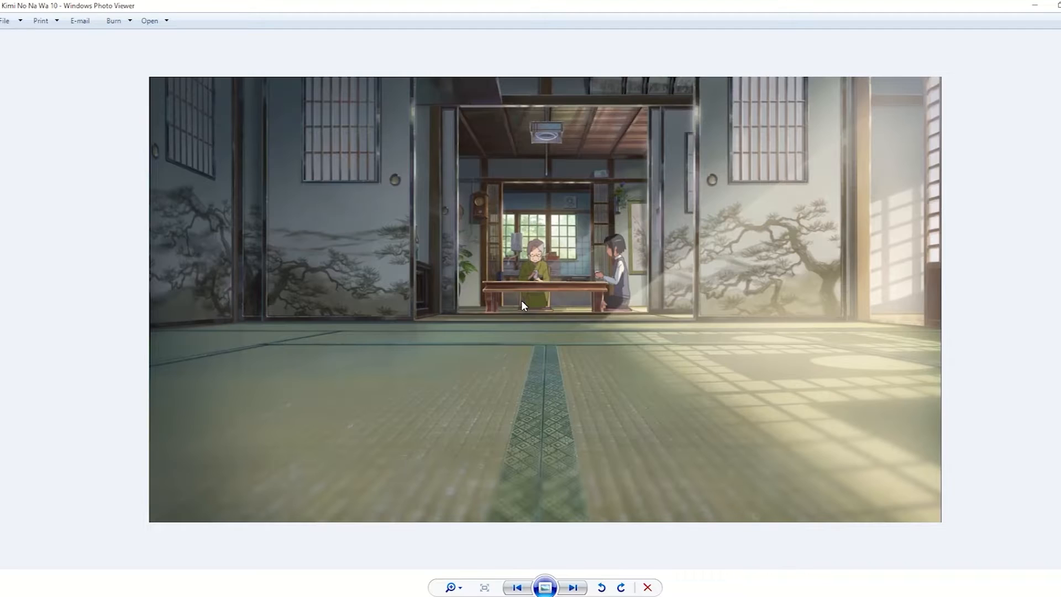
pyautogui.press('Right')
pyautogui.press('Right')
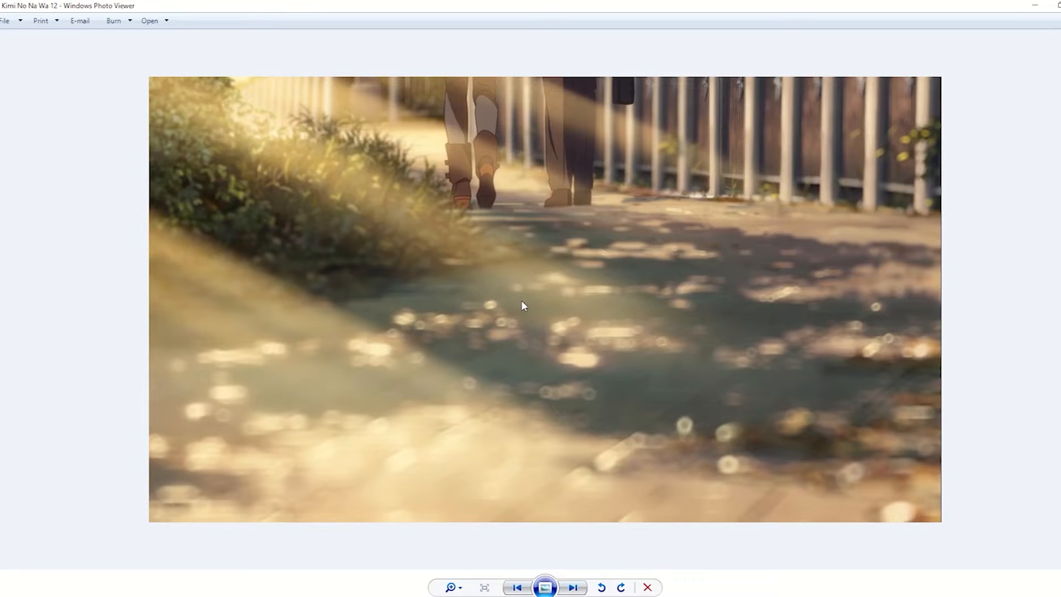
pyautogui.press('Right')
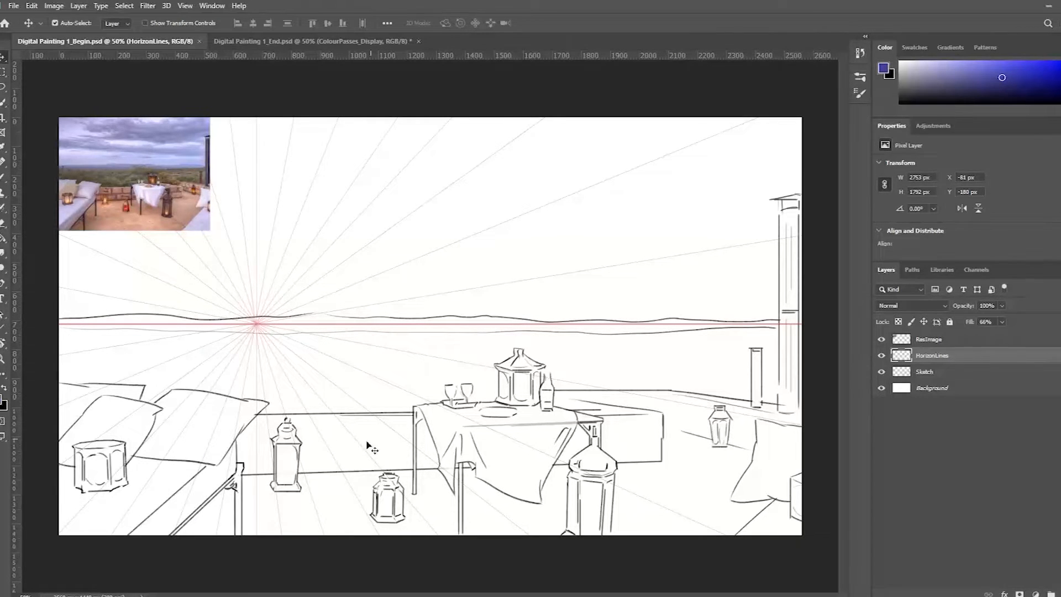
# Switch to Photoshop and examine the perspective lines, line sketch and reference photo in Digital Painting 1_Begin.psd
pyautogui.click(89, 596)
pyautogui.click(89, 595)
pyautogui.click(89, 596)
pyautogui.scroll(1, 543, 298)
pyautogui.moveTo(472, 404); pyautogui.dragTo(523, 381)
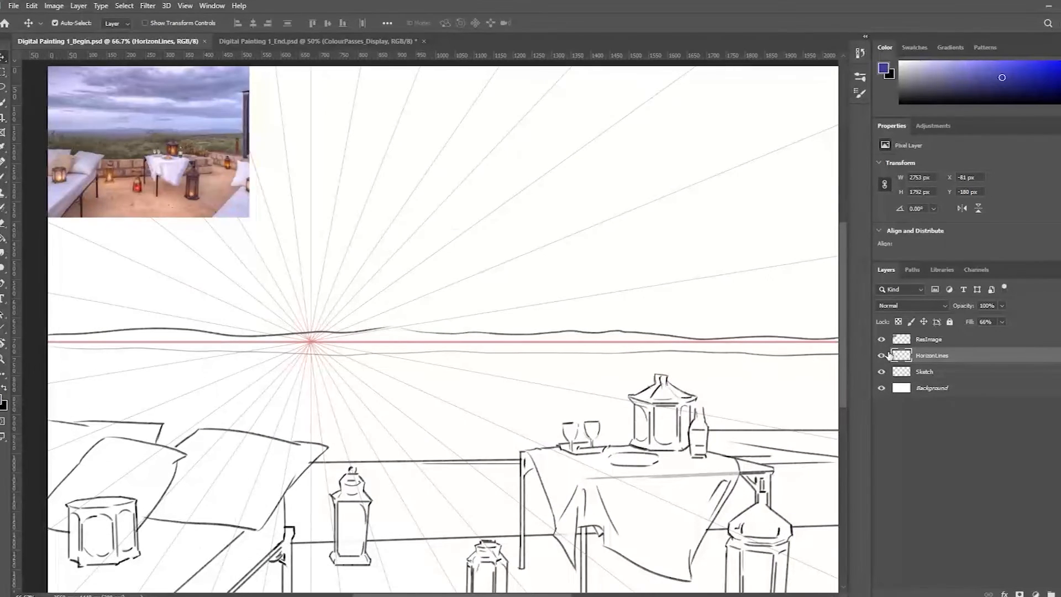
pyautogui.moveTo(711, 307); pyautogui.dragTo(754, 338)
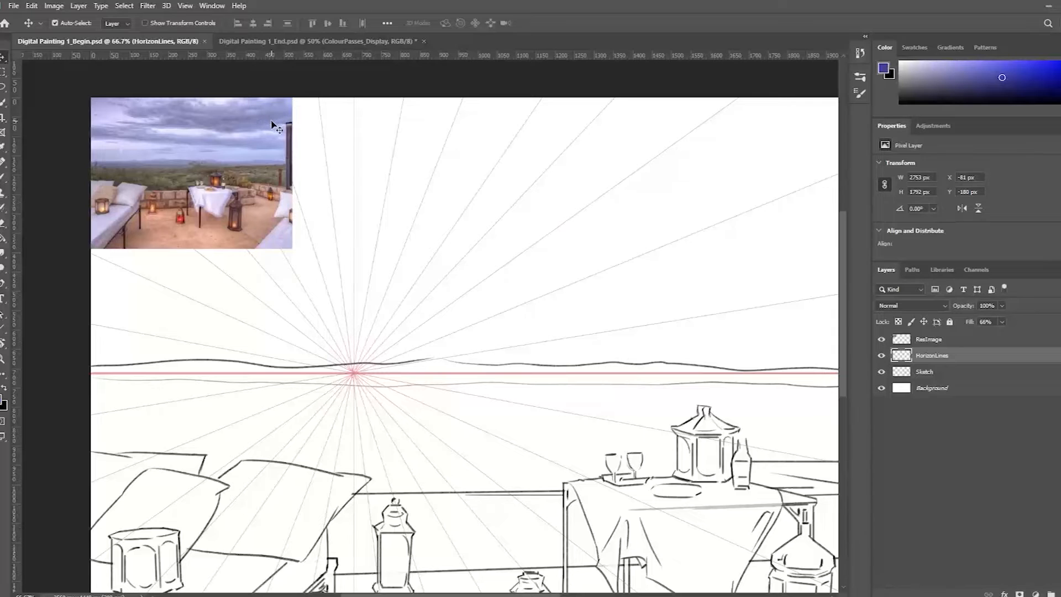
pyautogui.click(281, 225)
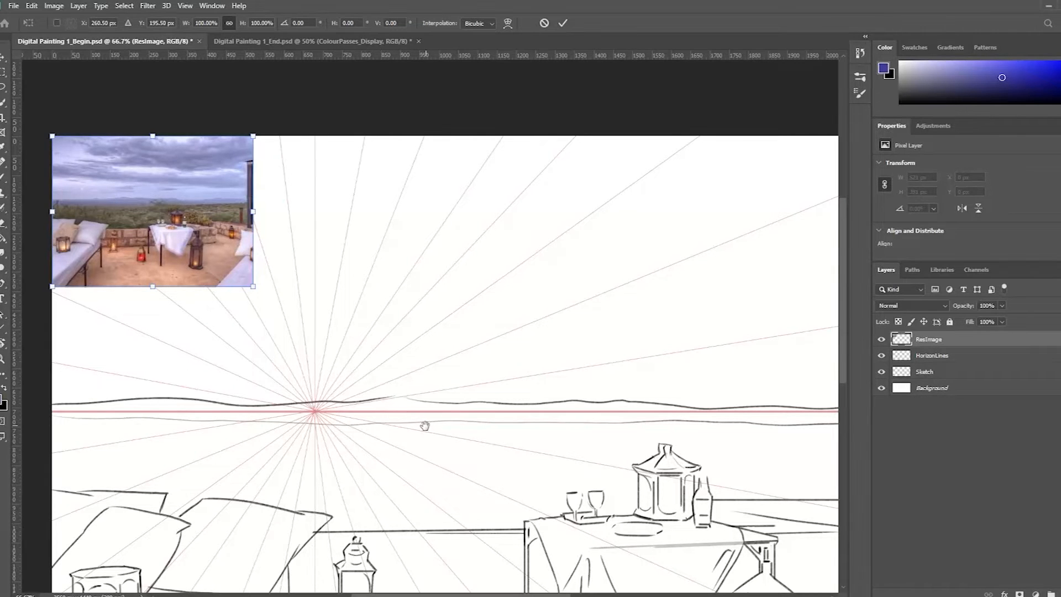
pyautogui.moveTo(424, 423); pyautogui.dragTo(409, 381)
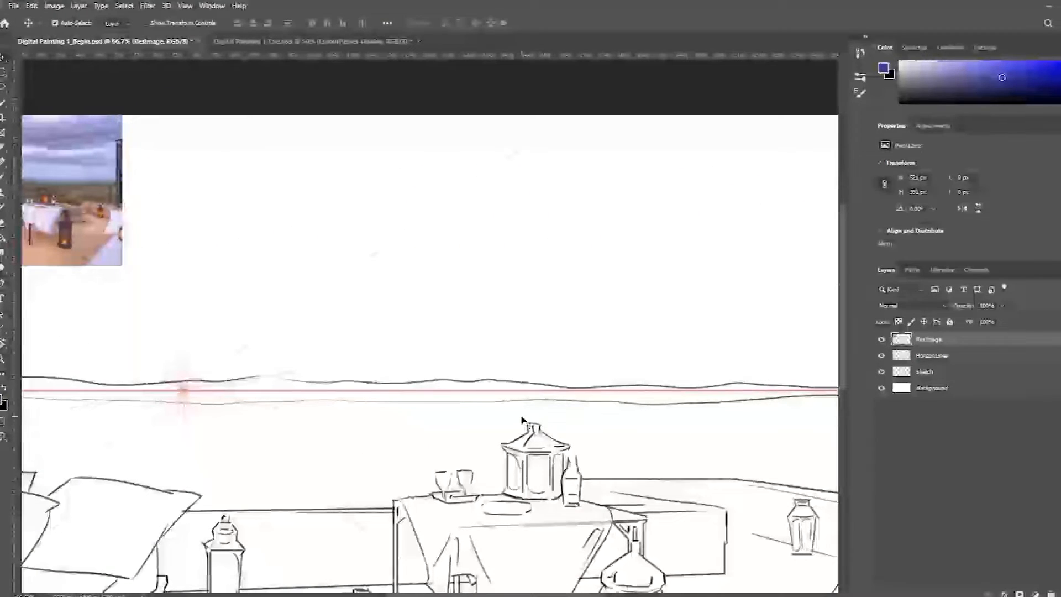
pyautogui.hotkey('ctrl', 'space')
pyautogui.keyDown('ctrl'); pyautogui.keyDown('alt'); pyautogui.click(518, 413); pyautogui.keyUp('alt'); pyautogui.keyUp('ctrl')
pyautogui.moveTo(439, 396); pyautogui.dragTo(550, 424)
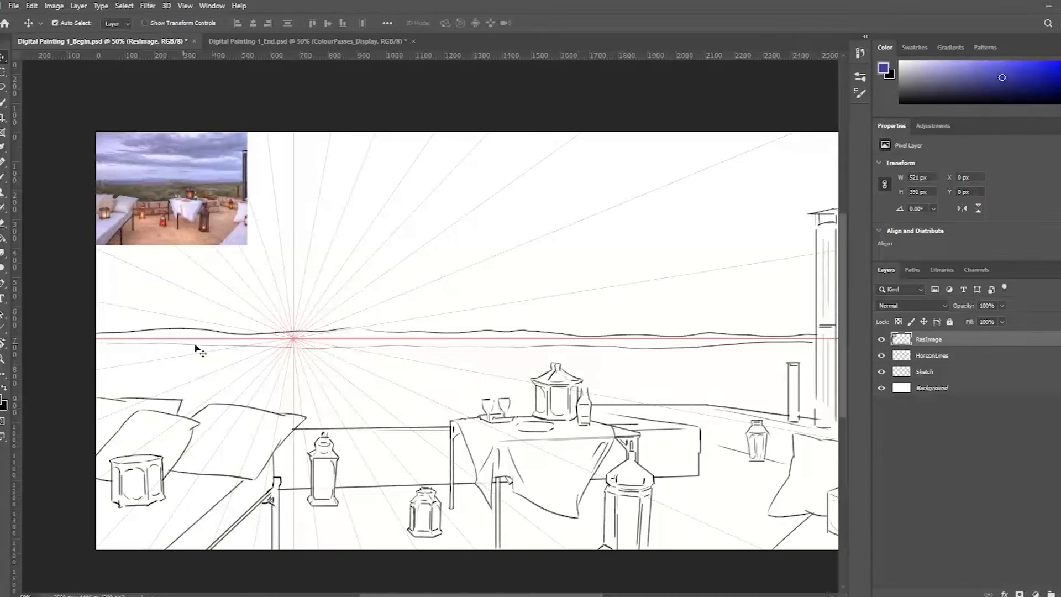
# Hide the ResImage and HorizonLines layers and make the Sketch layer active
pyautogui.click(303, 351)
pyautogui.click(881, 339)
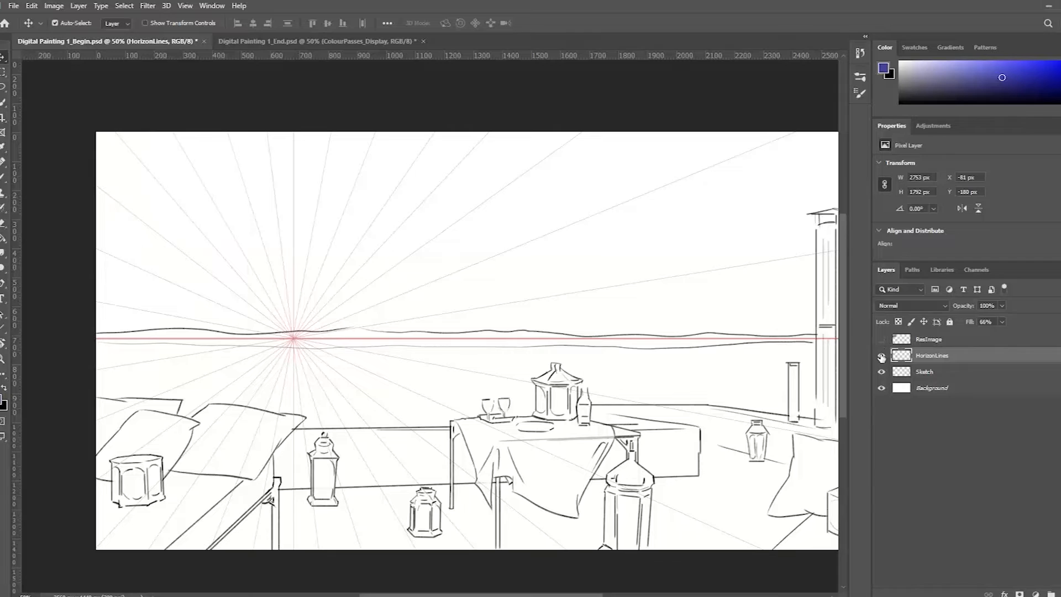
pyautogui.click(881, 355)
pyautogui.click(954, 375)
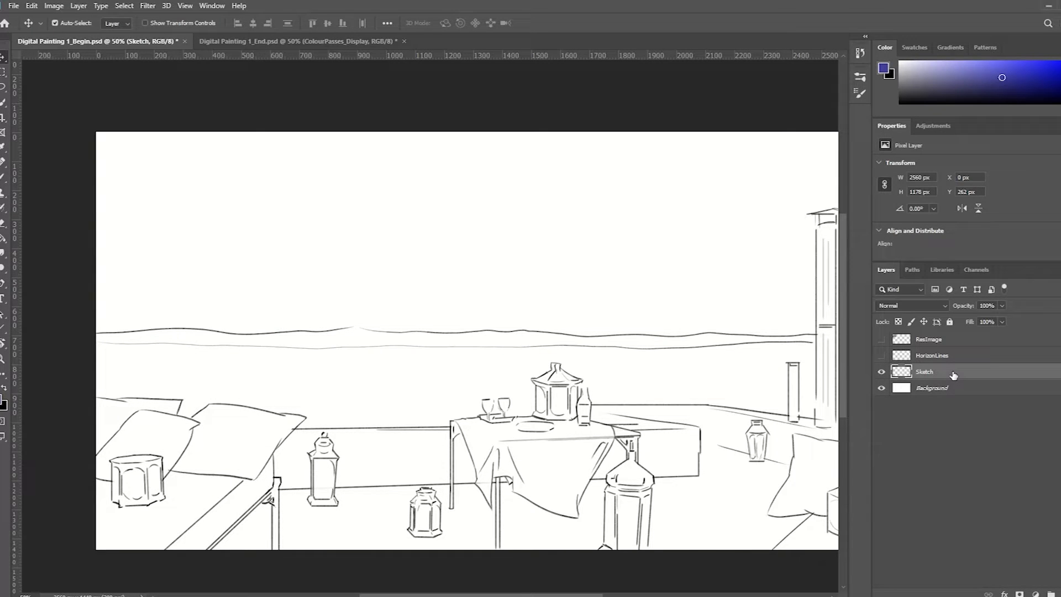
pyautogui.moveTo(657, 380); pyautogui.dragTo(593, 323)
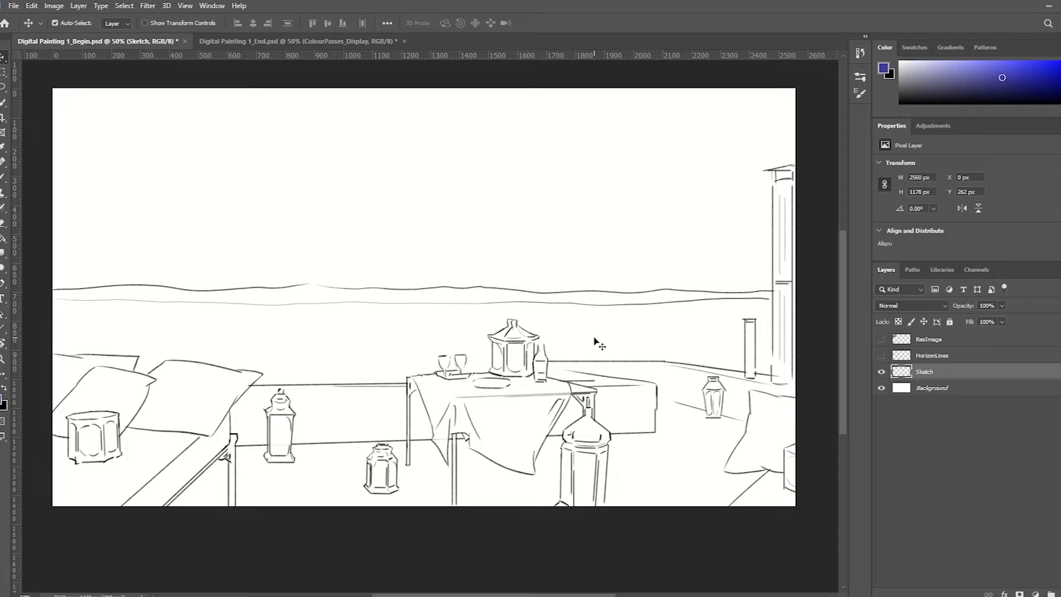
# Swap the foreground colour to black and make a tiny stroke beside the bottle on the table with a smaller brush
pyautogui.press('x')
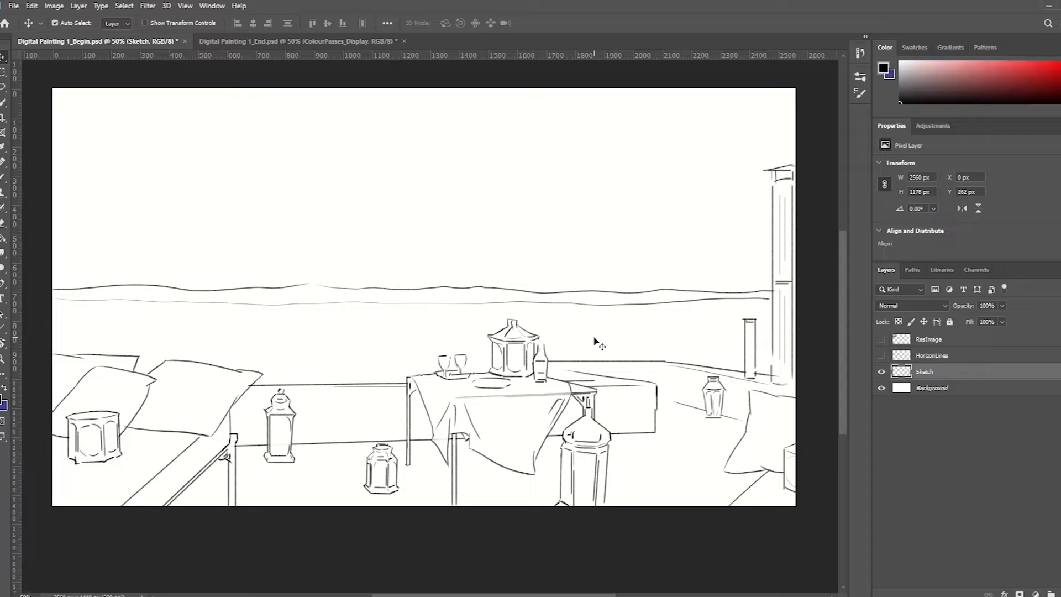
pyautogui.press('b')
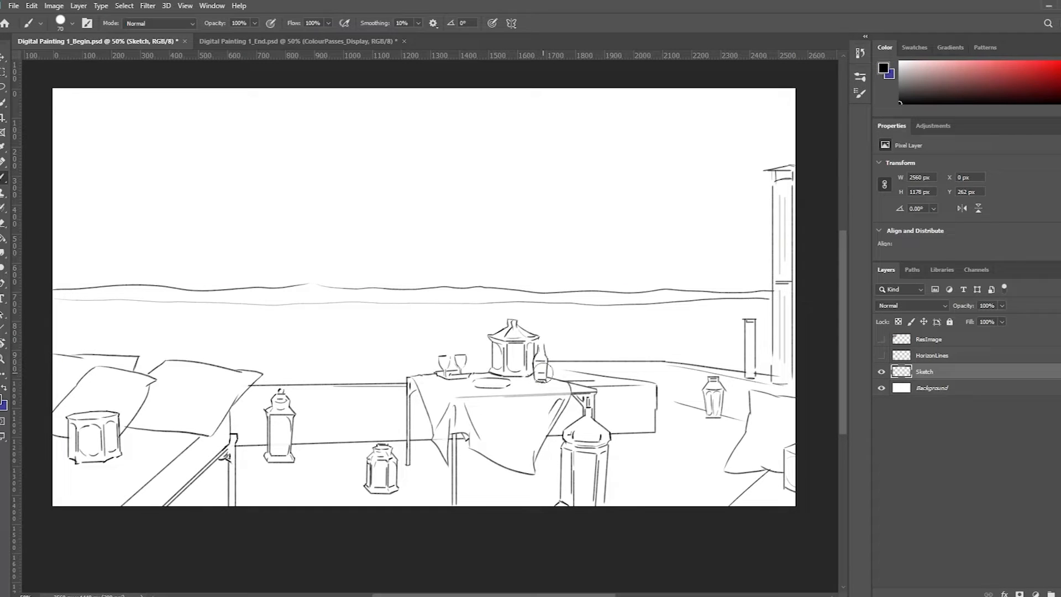
pyautogui.press('[')
pyautogui.press('[')
pyautogui.press('[')
pyautogui.press('[')
pyautogui.press('[')
pyautogui.moveTo(529, 378); pyautogui.dragTo(531, 377)
# Create a new layer named BG_Gradient directly above the Background layer
pyautogui.click(882, 388)
pyautogui.click(881, 388)
pyautogui.click(948, 390)
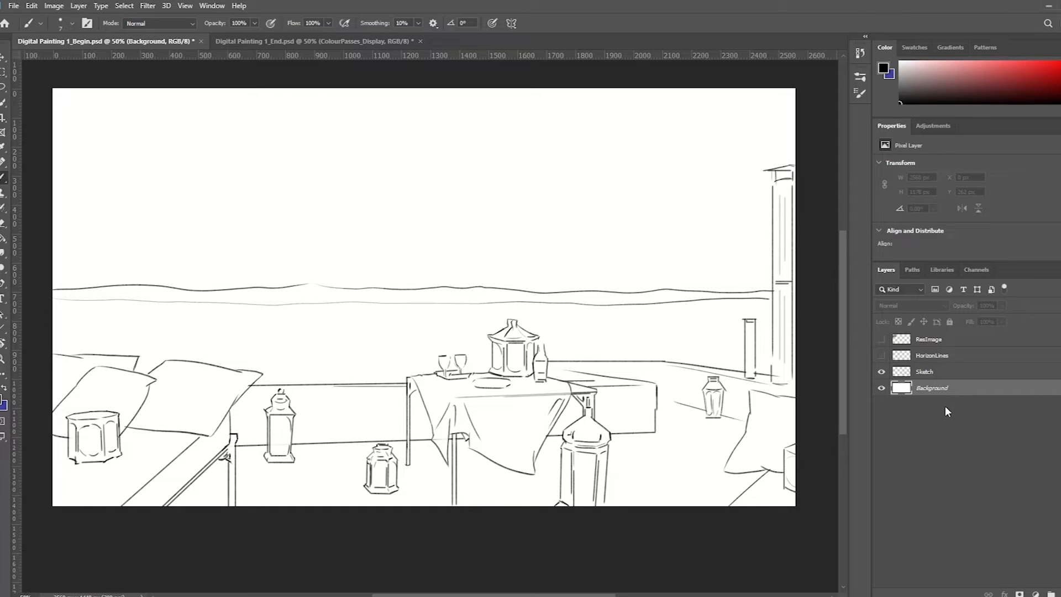
pyautogui.hotkey('ctrl', 'shift', 'n')
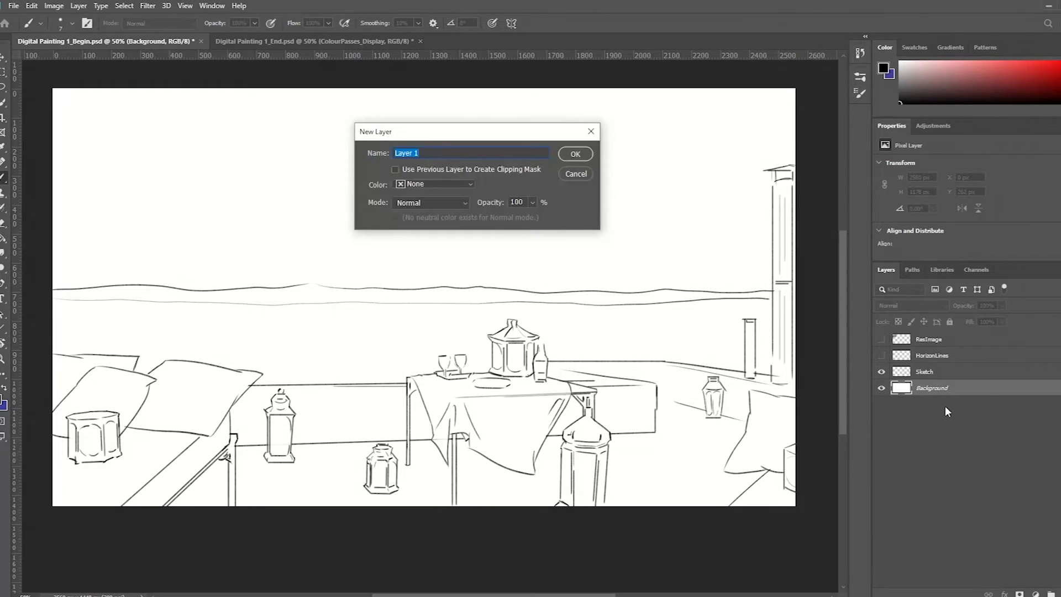
pyautogui.write('BG_Gradient')
pyautogui.press('Return')
# Show the ResImage reference photo again and make the BG_Gradient layer active
pyautogui.press('g')
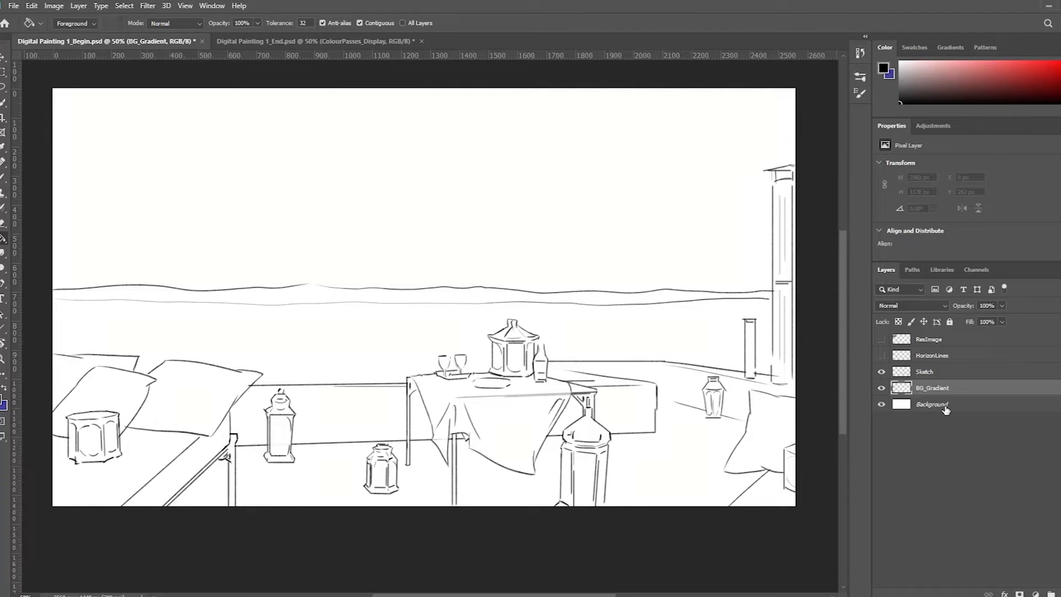
pyautogui.click(882, 339)
pyautogui.scroll(1, 226, 211)
pyautogui.moveTo(305, 243); pyautogui.dragTo(457, 307)
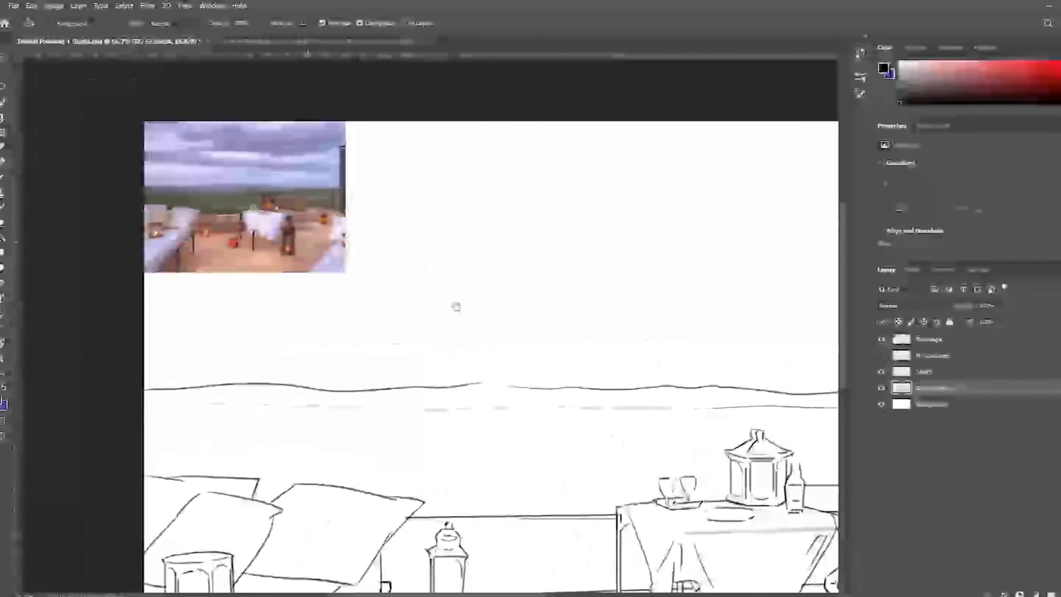
pyautogui.hotkey('alt', '.')
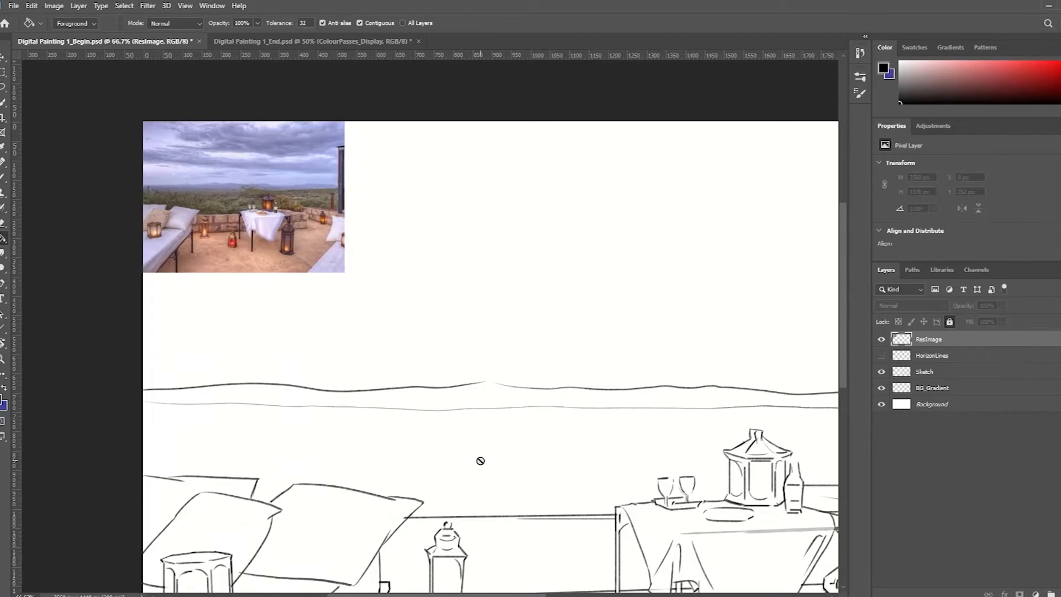
pyautogui.click(979, 390)
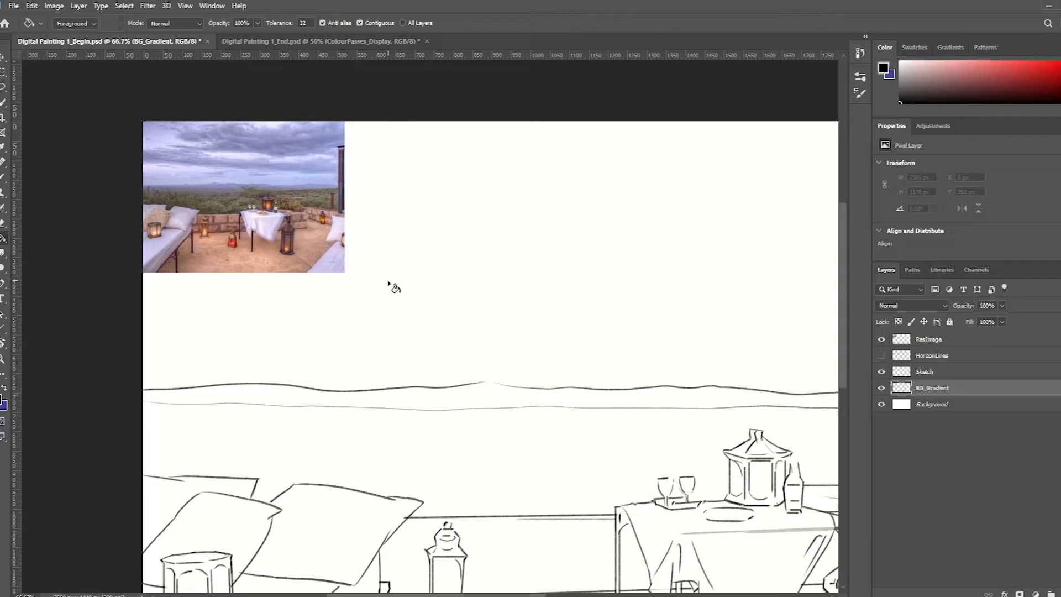
# Switch to the Gradient tool and open its Gradient Editor, placing it clear of the reference photo
pyautogui.press('shift')
pyautogui.hotkey('shift', 'g')
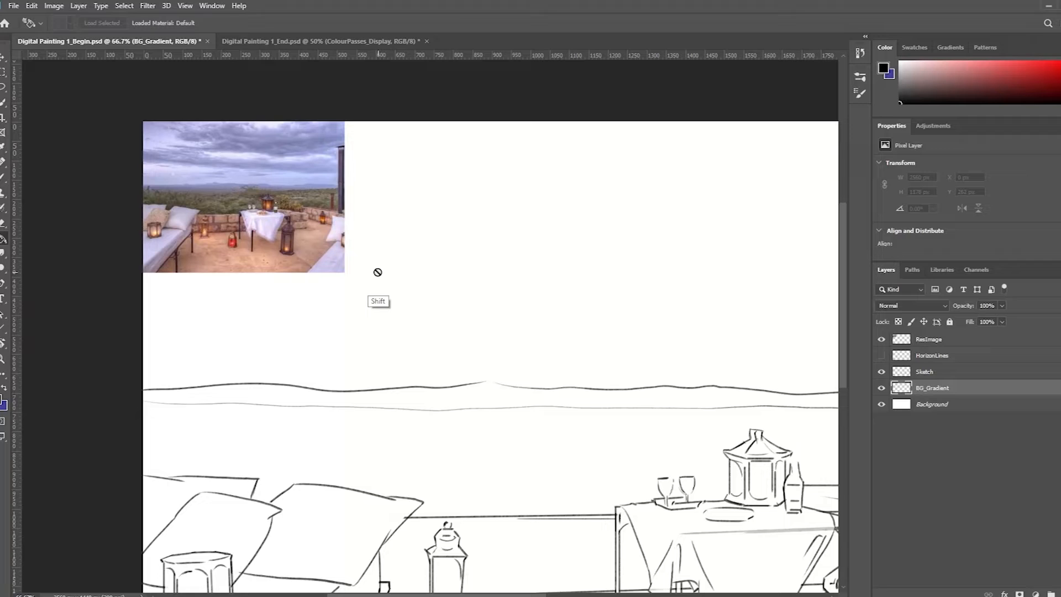
pyautogui.hotkey('shift', 'g')
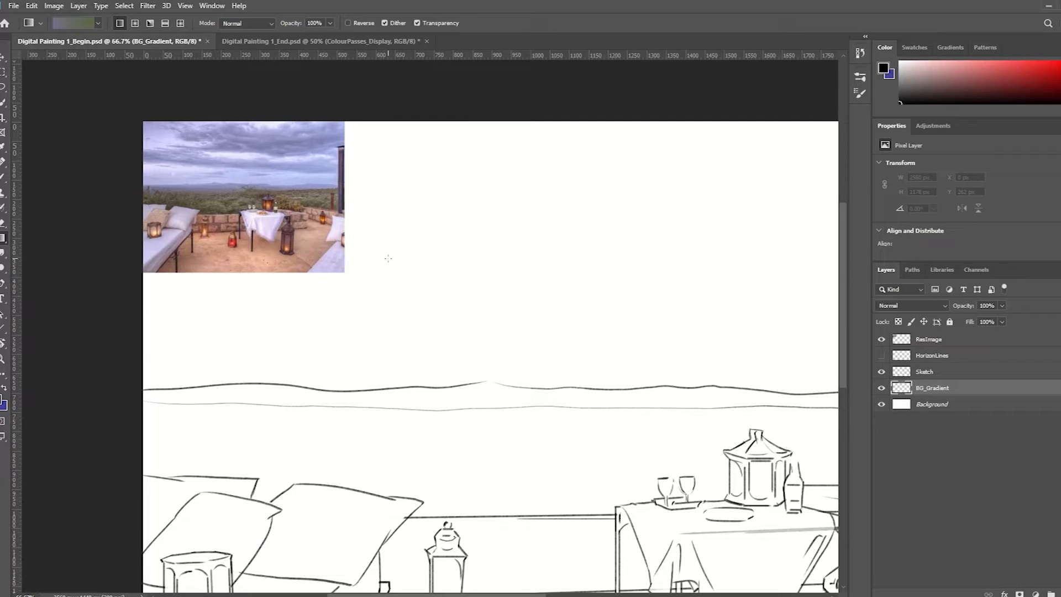
pyautogui.click(76, 23)
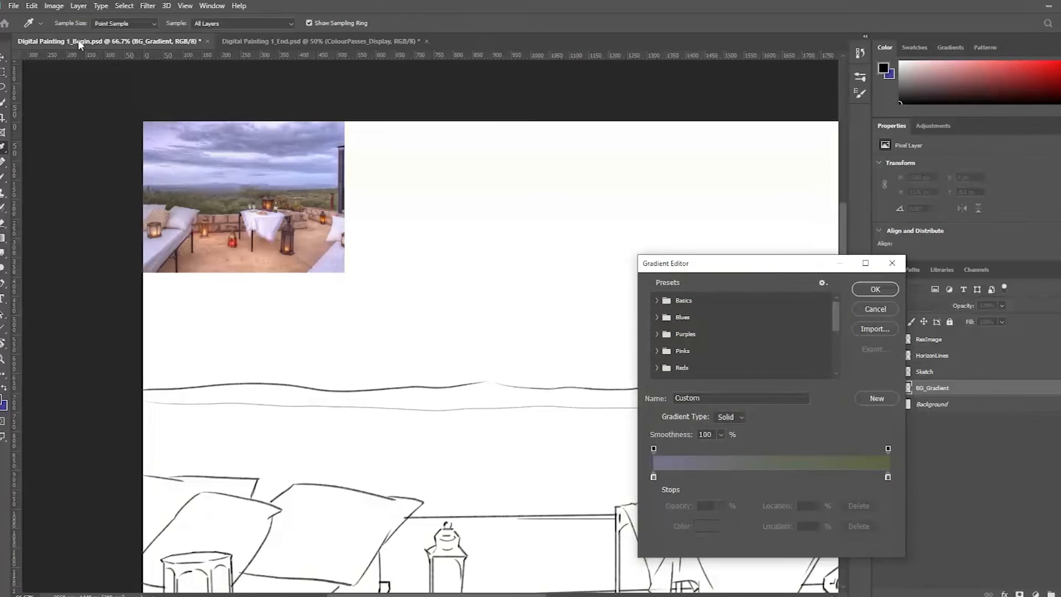
pyautogui.moveTo(746, 271); pyautogui.dragTo(528, 213)
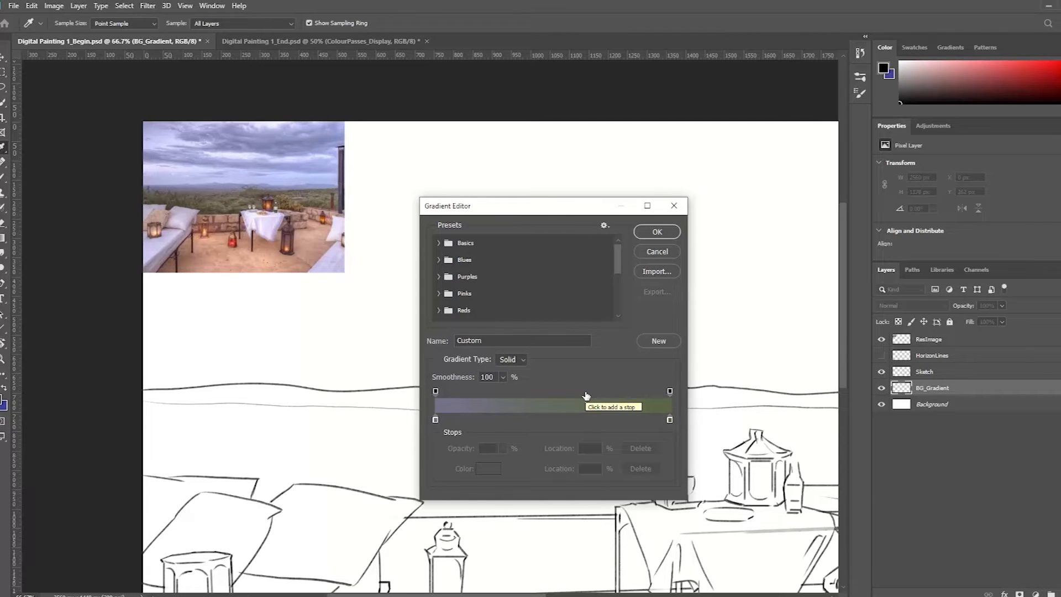
# Recolour the gradient's start stop with the muted purple #76769c sampled from the sky near the horizon in the reference photo
pyautogui.click(436, 421)
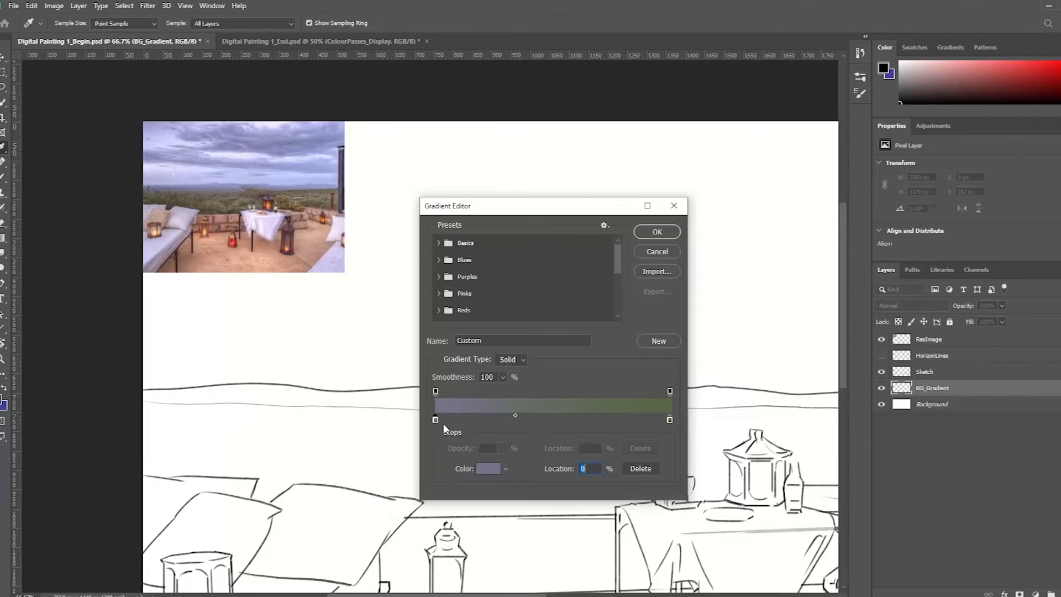
pyautogui.click(487, 469)
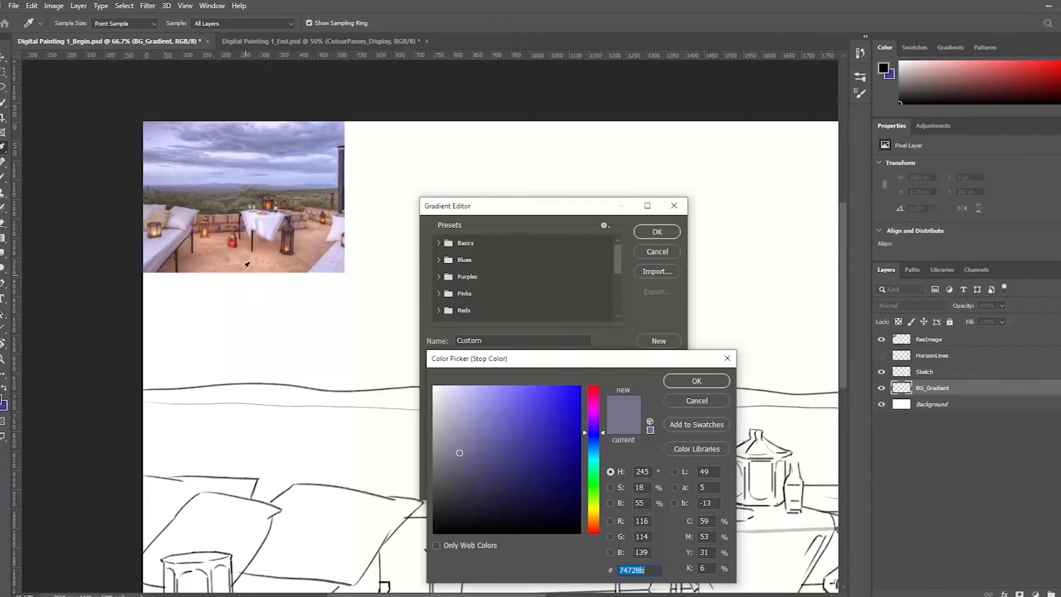
pyautogui.click(184, 181)
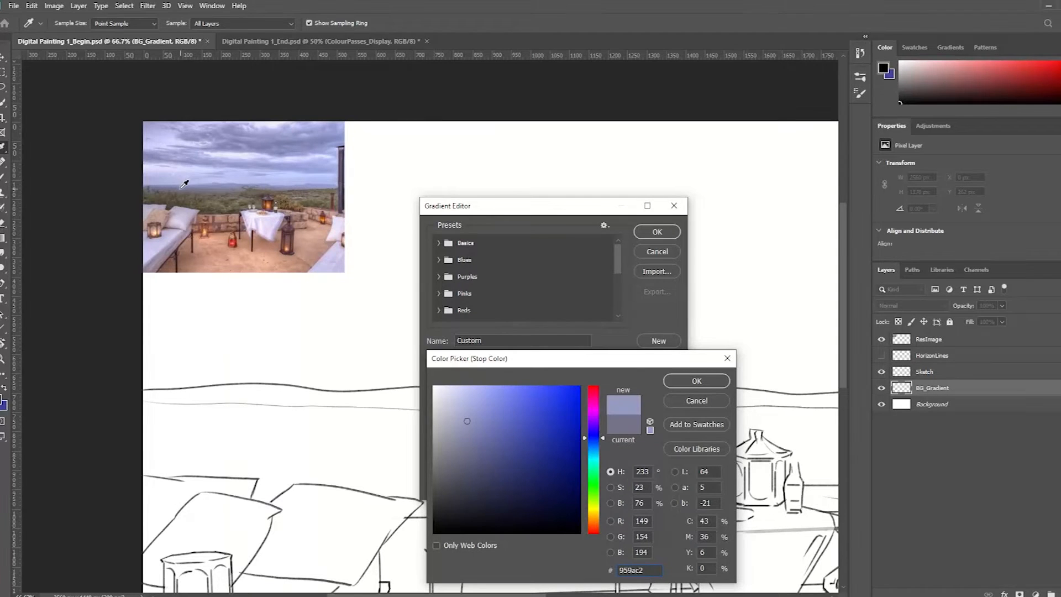
pyautogui.click(180, 181)
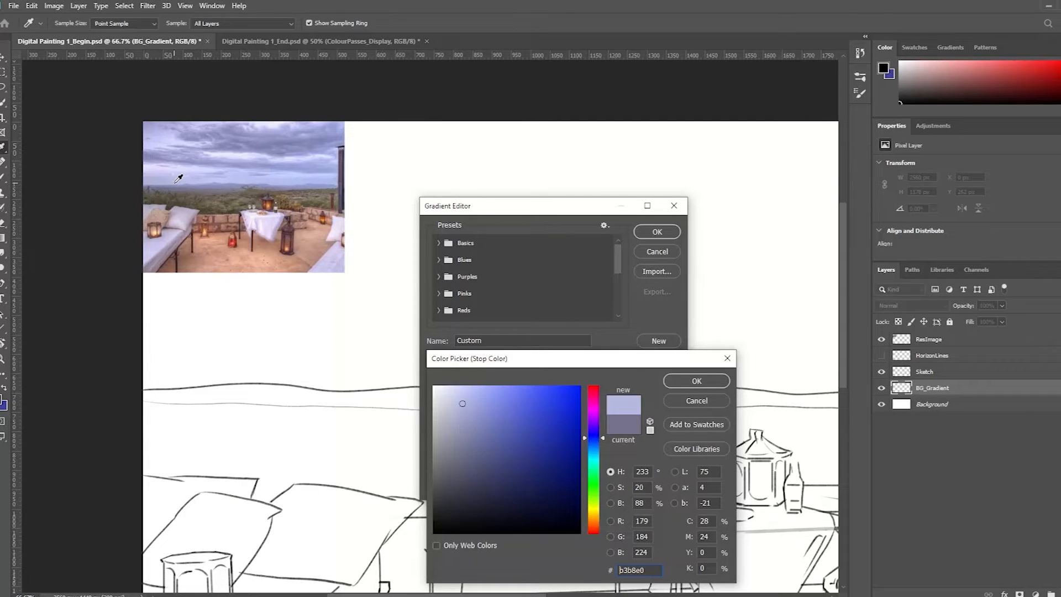
pyautogui.click(175, 183)
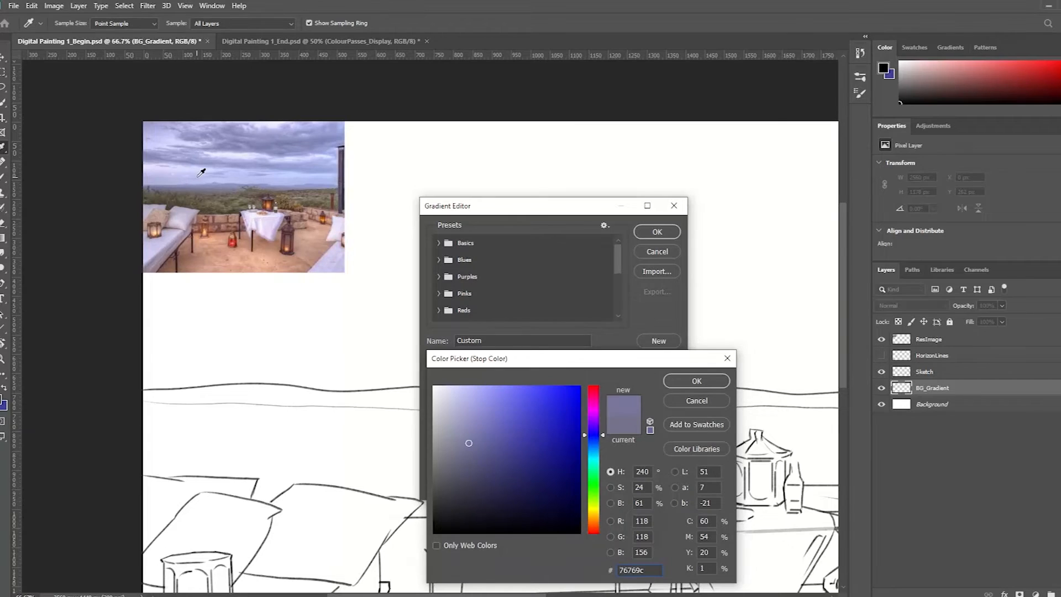
pyautogui.click(692, 381)
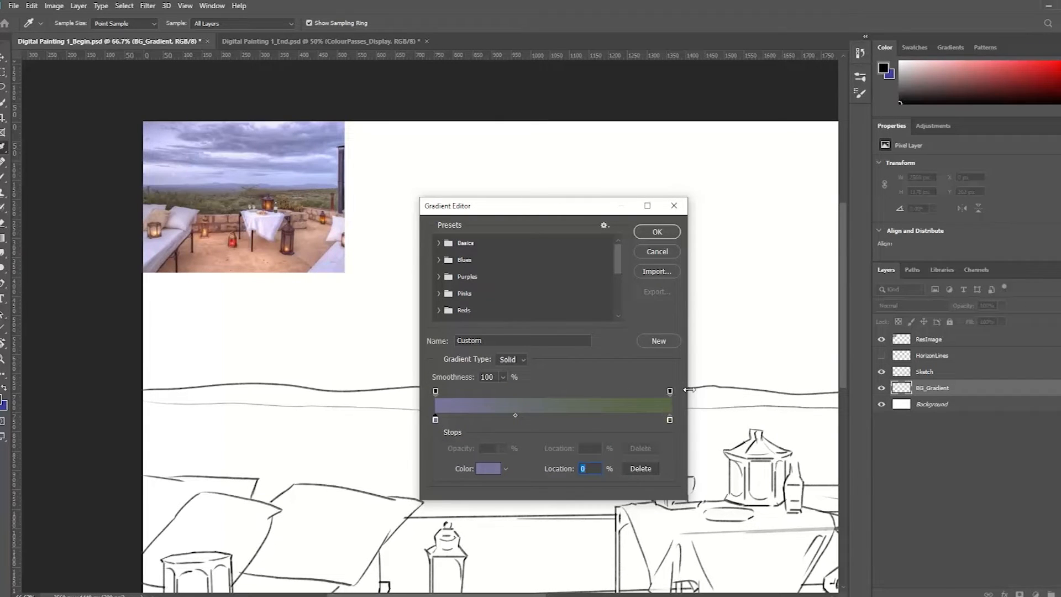
# Add three trial colour stops along the gradient bar and delete them again
pyautogui.click(549, 420)
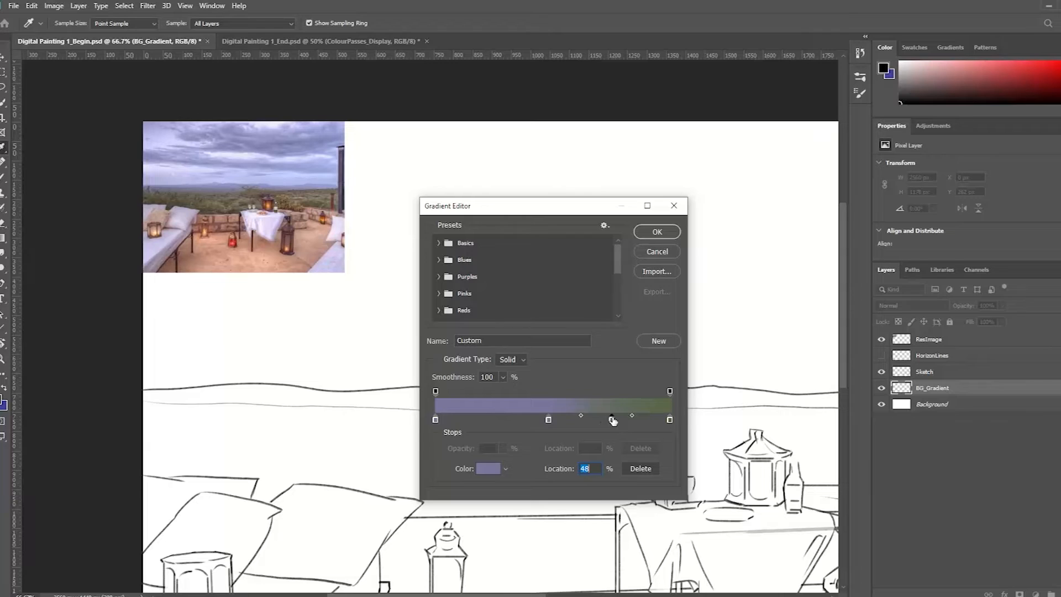
pyautogui.click(612, 421)
pyautogui.click(486, 420)
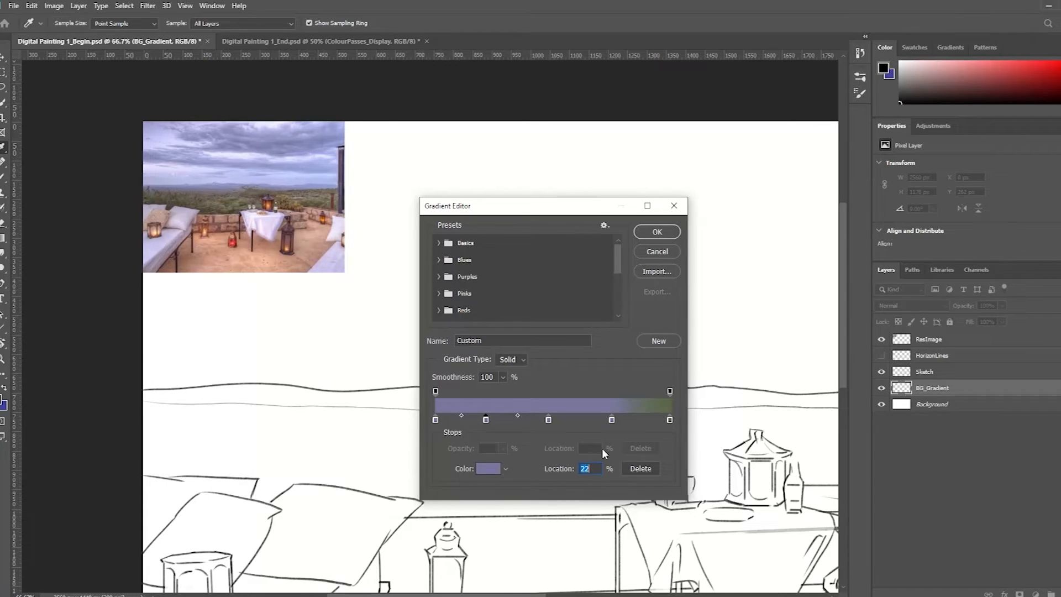
pyautogui.click(642, 469)
pyautogui.click(548, 419)
pyautogui.click(641, 469)
pyautogui.click(611, 420)
pyautogui.click(641, 468)
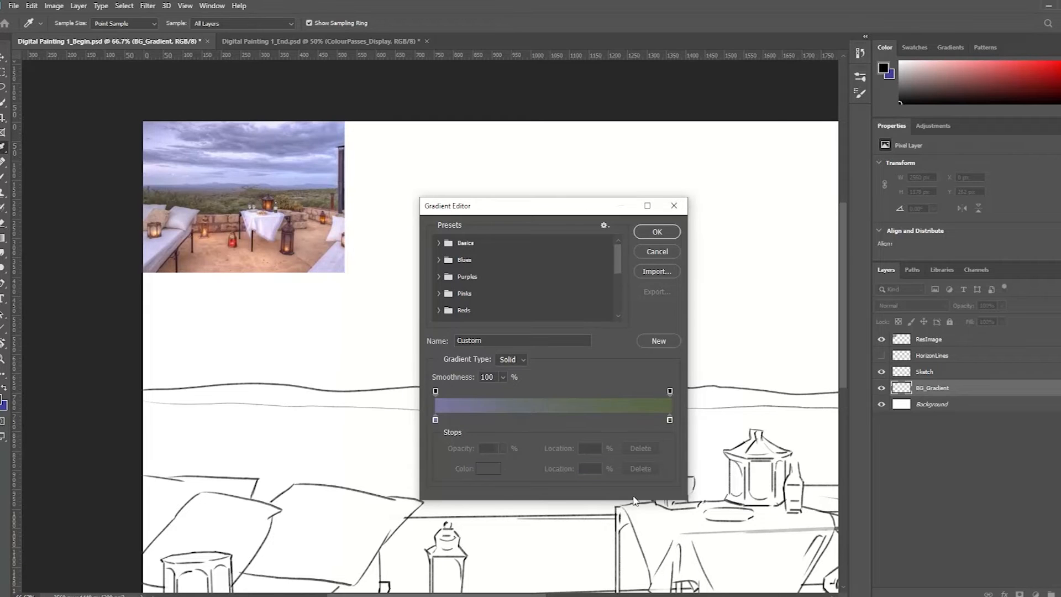
# Accept the edited gradient and make the BG_Gradient layer active with the whole canvas in view
pyautogui.click(657, 233)
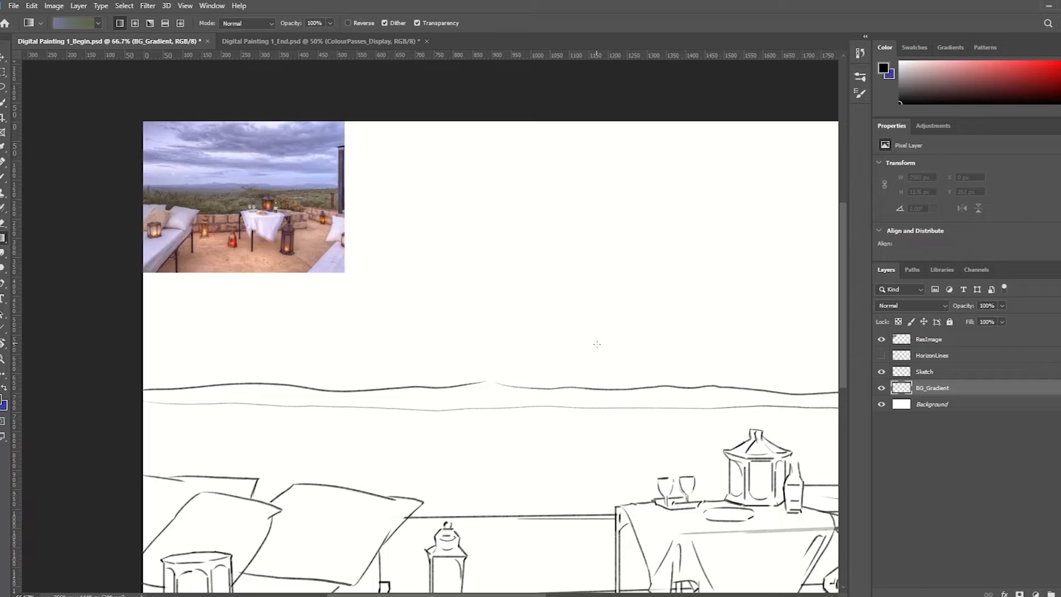
pyautogui.hotkey('ctrl', '-')
pyautogui.hotkey('ctrl', '-')
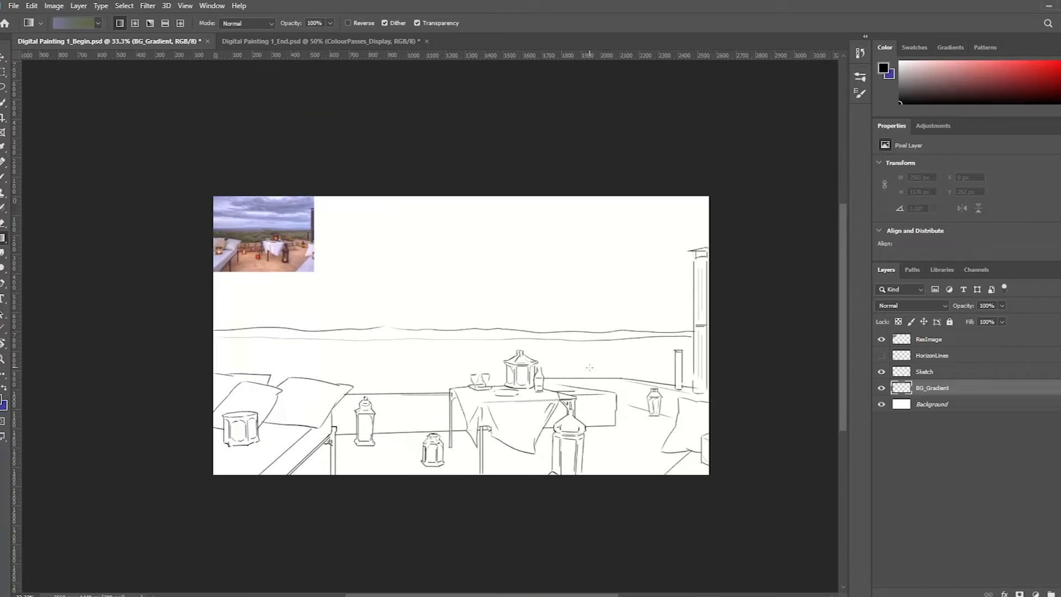
pyautogui.click(936, 373)
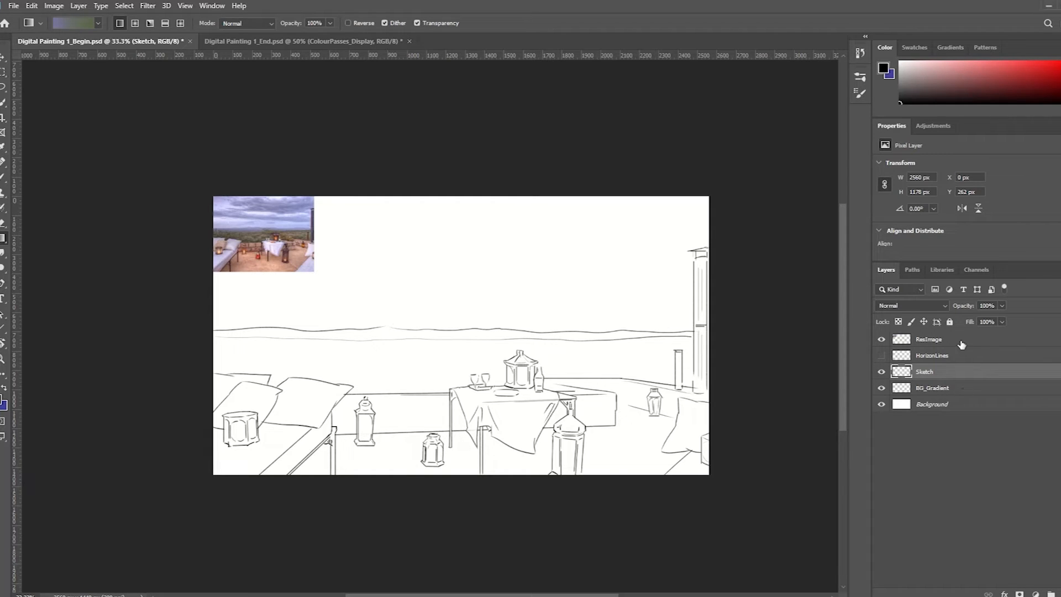
pyautogui.click(952, 393)
# Try two downward gradient fills from the sky to the terrace on BG_Gradient, undoing each one
pyautogui.moveTo(396, 292); pyautogui.dragTo(450, 442)
pyautogui.hotkey('ctrl', 'z')
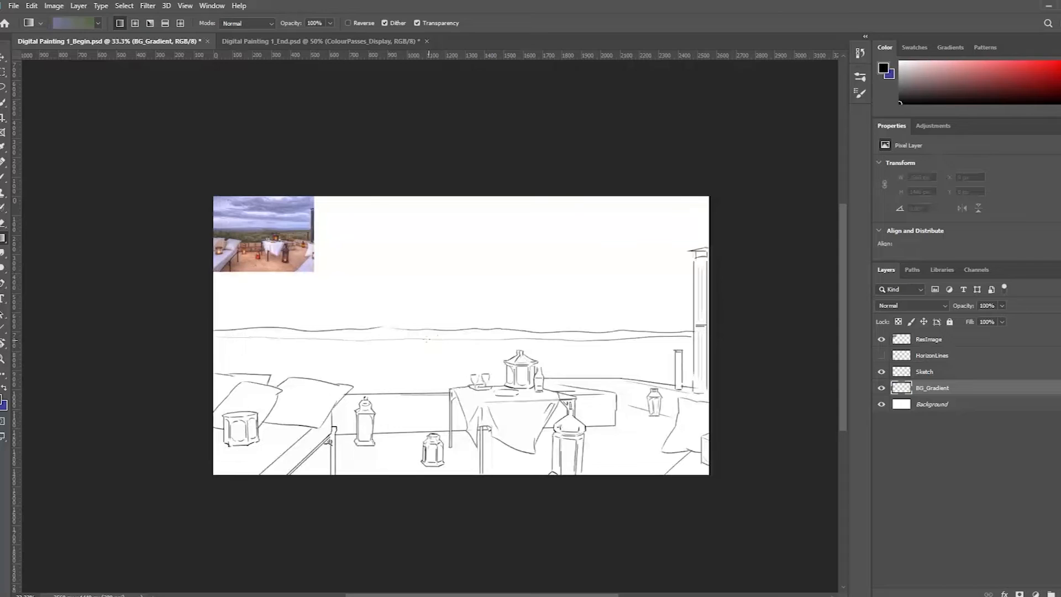
pyautogui.moveTo(404, 320); pyautogui.dragTo(428, 448)
pyautogui.hotkey('ctrl', 'z')
# Reopen the Gradient Editor, shift the midpoint between the purple and green stops slightly towards green, and accept it
pyautogui.click(78, 23)
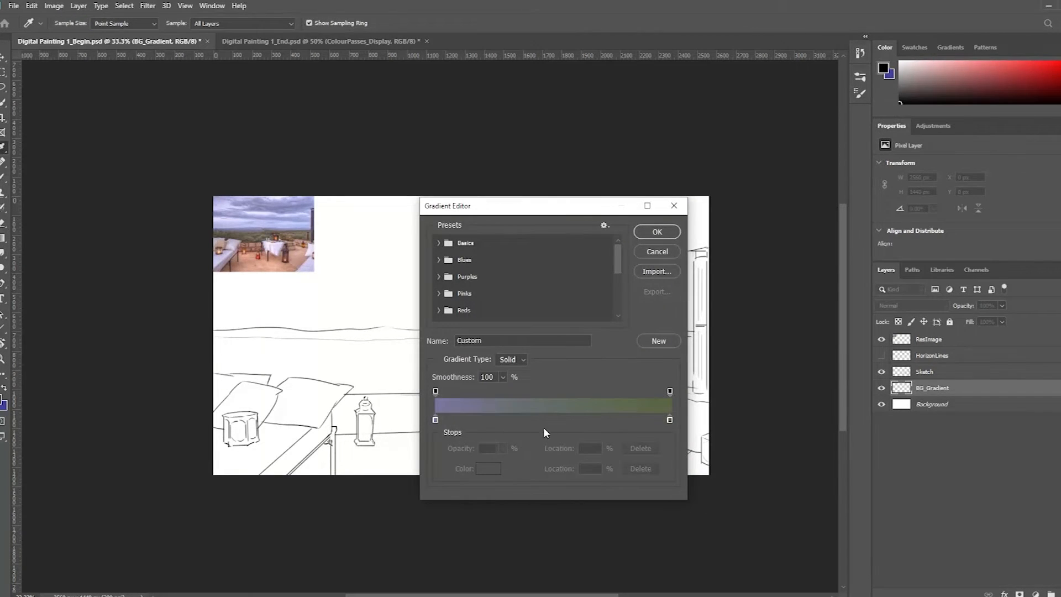
pyautogui.click(436, 420)
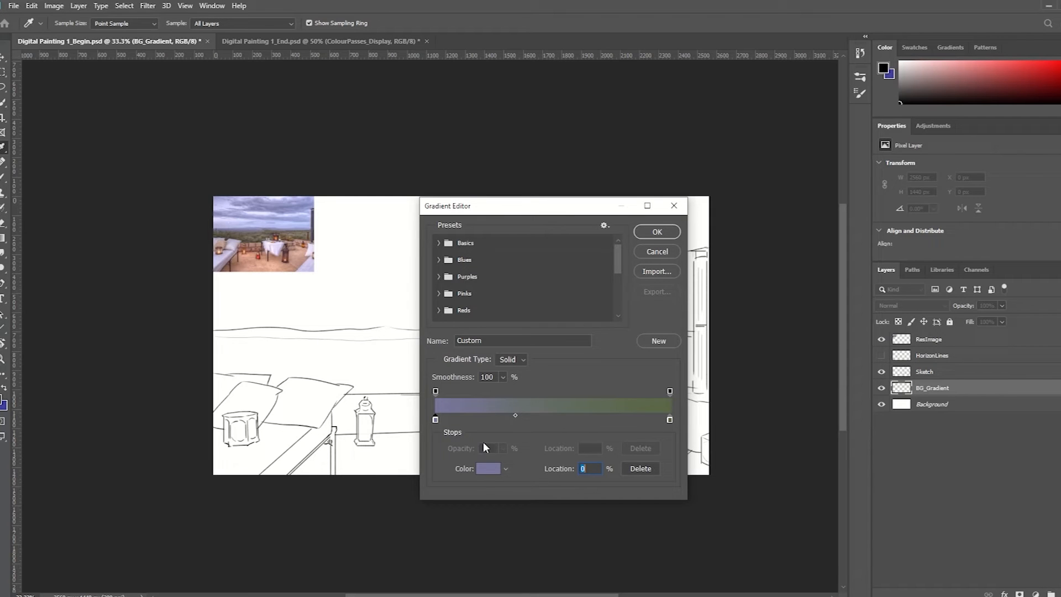
pyautogui.click(515, 416)
pyautogui.moveTo(525, 416); pyautogui.dragTo(527, 419)
pyautogui.click(641, 468)
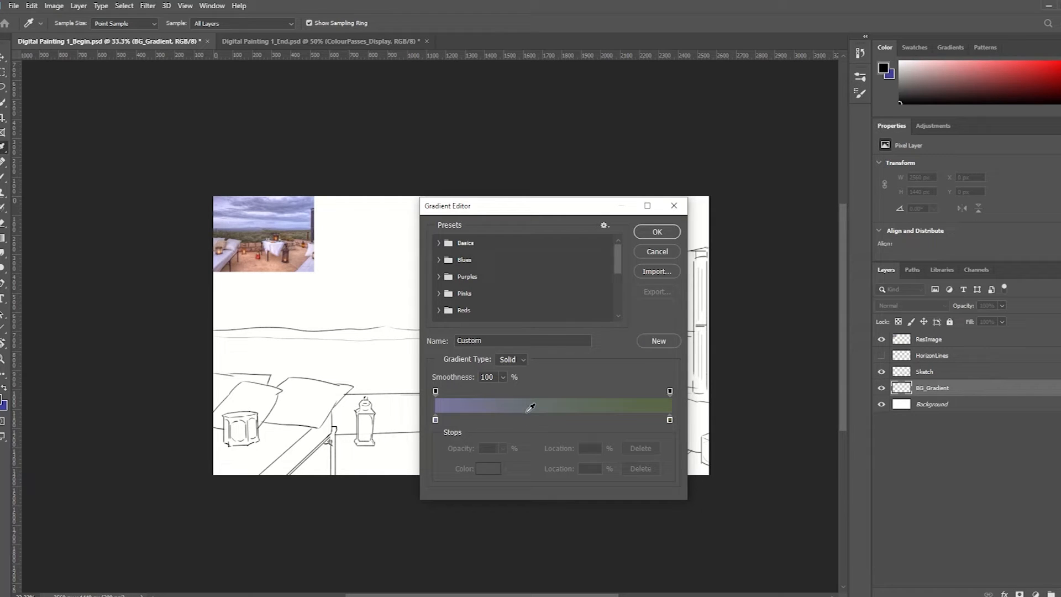
pyautogui.click(436, 420)
pyautogui.click(523, 416)
pyautogui.moveTo(542, 419); pyautogui.dragTo(532, 420)
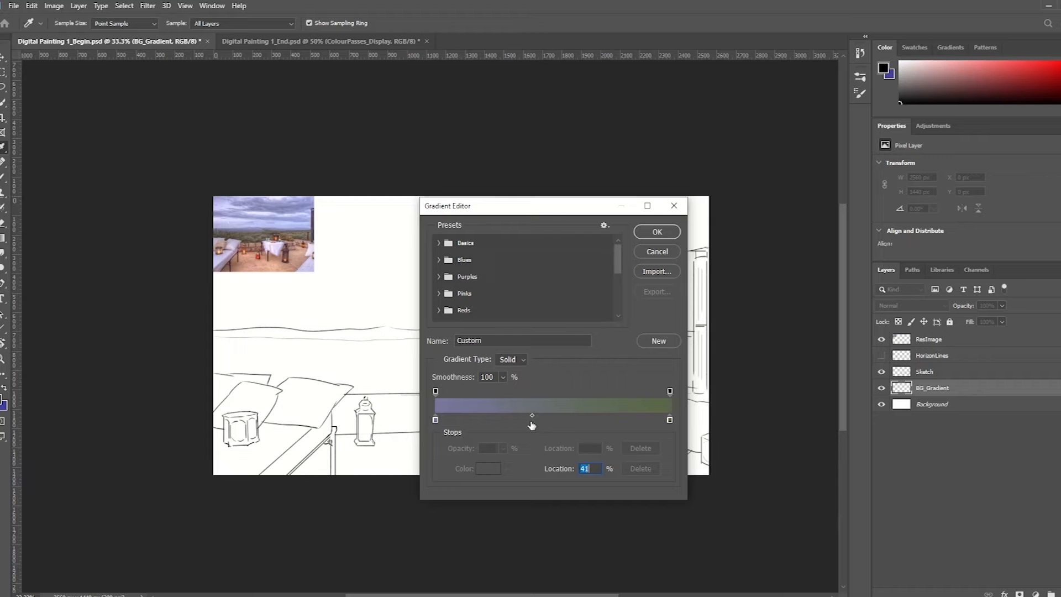
pyautogui.click(675, 232)
# Try short purple-to-green gradient fills just below the horizon line on BG_Gradient and undo them
pyautogui.moveTo(422, 332); pyautogui.dragTo(426, 391)
pyautogui.hotkey('ctrl', 'z')
pyautogui.moveTo(437, 335); pyautogui.dragTo(437, 370)
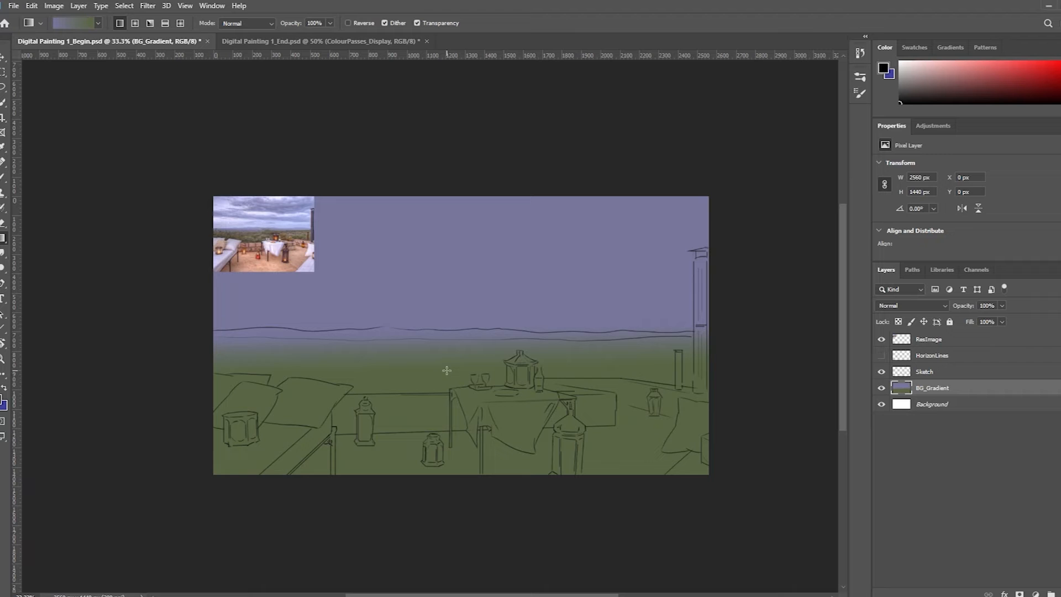
pyautogui.keyDown('ctrl'); pyautogui.click(279, 241); pyautogui.keyUp('ctrl')
pyautogui.keyDown('ctrl'); pyautogui.click(286, 241); pyautogui.keyUp('ctrl')
pyautogui.moveTo(418, 306); pyautogui.dragTo(537, 402)
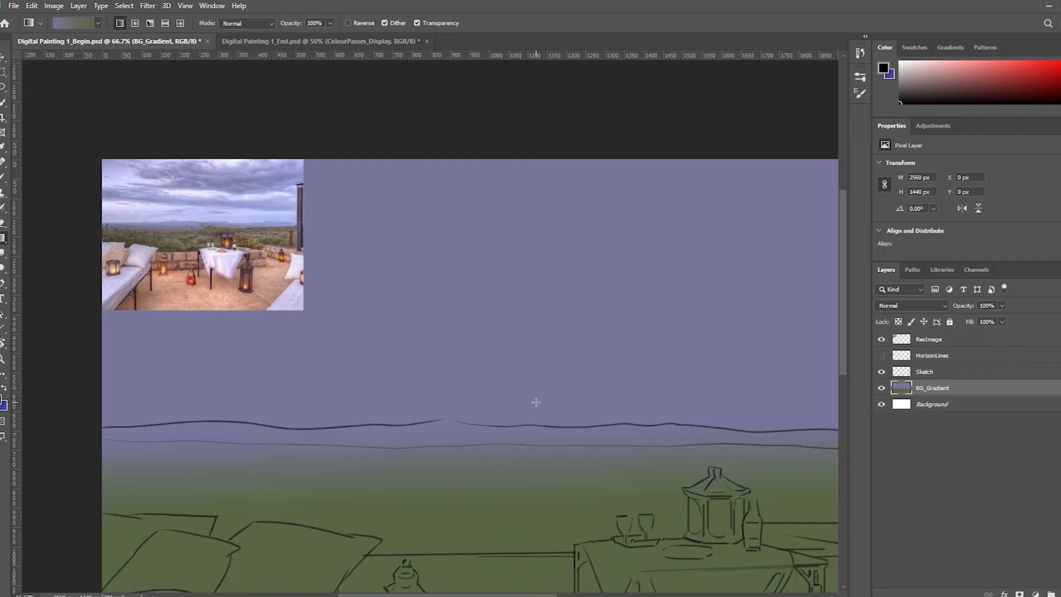
pyautogui.hotkey('ctrl', 'z')
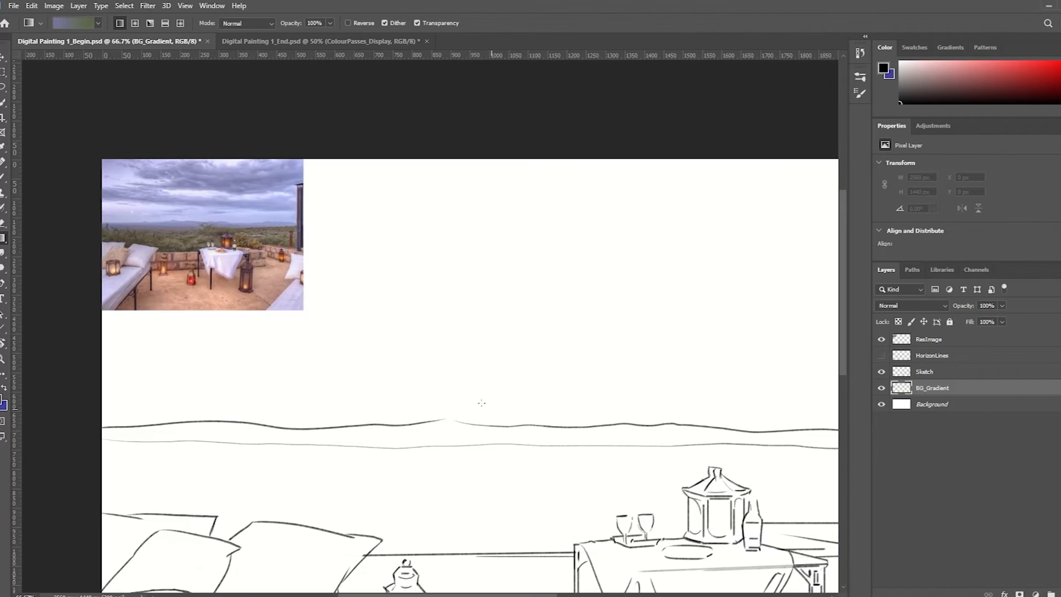
# Move the purple stop inward, add a start stop in light lavender sampled from the photo's sky, and accept the three-colour gradient
pyautogui.click(73, 22)
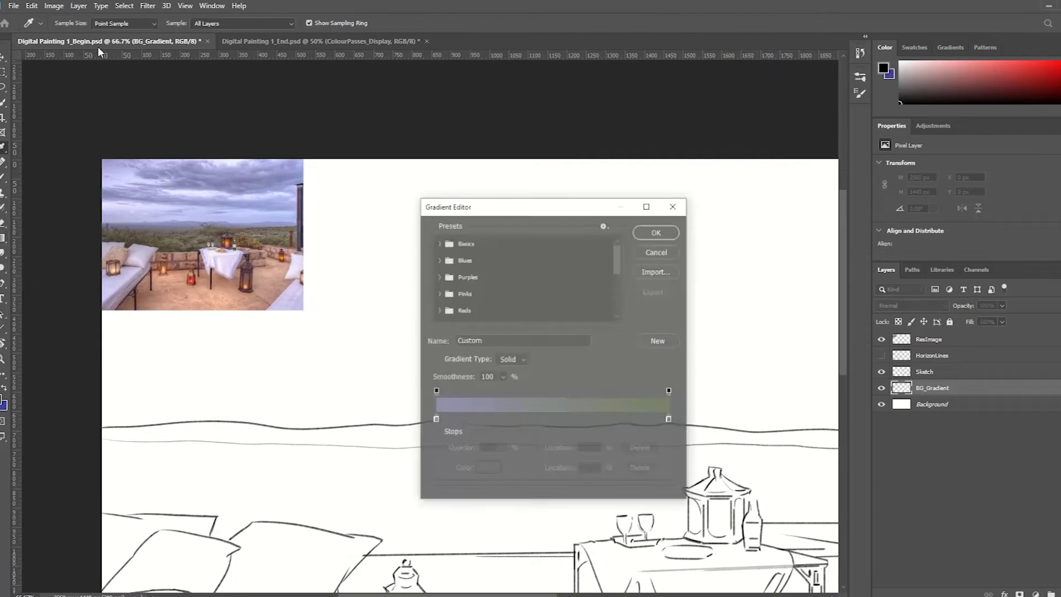
pyautogui.moveTo(441, 420); pyautogui.dragTo(515, 420)
pyautogui.moveTo(438, 420); pyautogui.dragTo(422, 422)
pyautogui.click(488, 468)
pyautogui.click(124, 216)
pyautogui.click(697, 380)
pyautogui.moveTo(513, 419); pyautogui.dragTo(532, 420)
pyautogui.press('Return')
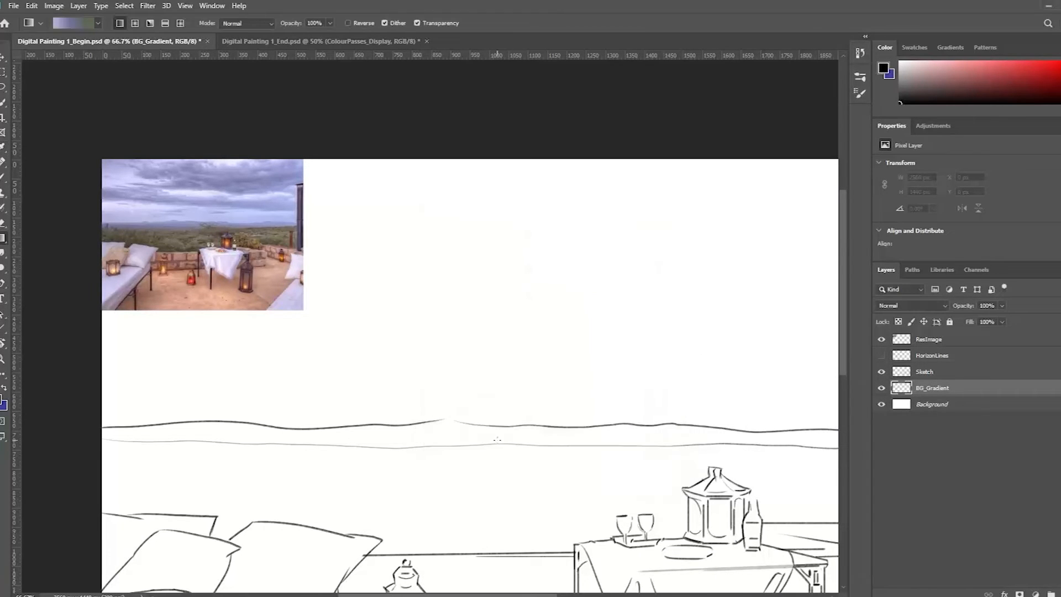
# Try longer and slanted fills of the lavender, purple and green gradient across the horizon
pyautogui.hotkey('ctrl', '-')
pyautogui.moveTo(465, 297); pyautogui.dragTo(472, 411)
pyautogui.hotkey('ctrl', 'z')
pyautogui.moveTo(500, 310); pyautogui.dragTo(535, 434)
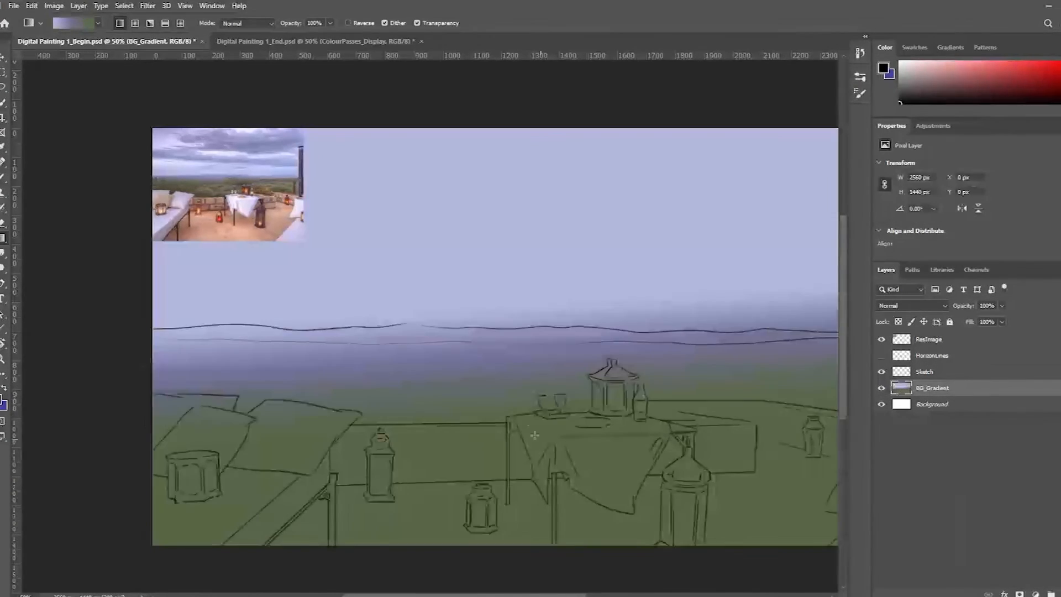
pyautogui.moveTo(543, 355); pyautogui.dragTo(473, 377)
pyautogui.hotkey('ctrl', 'z')
pyautogui.moveTo(379, 312); pyautogui.dragTo(399, 470)
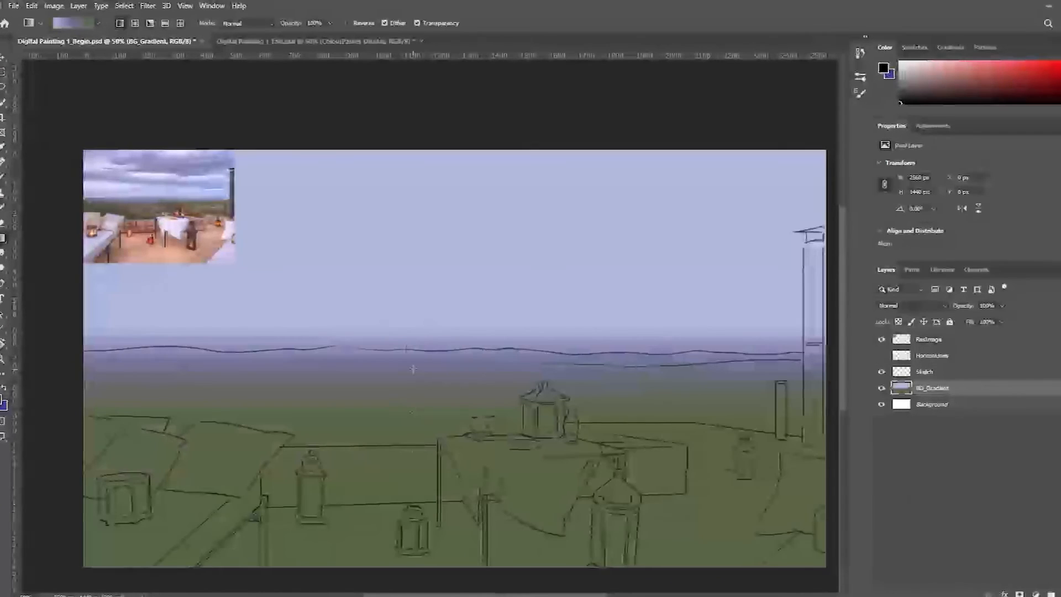
pyautogui.hotkey('ctrl', '-')
pyautogui.hotkey('ctrl', 'z')
# Fill BG_Gradient with the three-colour gradient using a short downward span that keeps the purple band narrow at the horizon
pyautogui.moveTo(358, 281); pyautogui.dragTo(405, 388)
pyautogui.hotkey('ctrl', 'z')
pyautogui.hotkey('ctrl', 'z')
pyautogui.moveTo(387, 333); pyautogui.dragTo(398, 386)
pyautogui.hotkey('ctrl', 'z')
pyautogui.hotkey('ctrl', 'z')
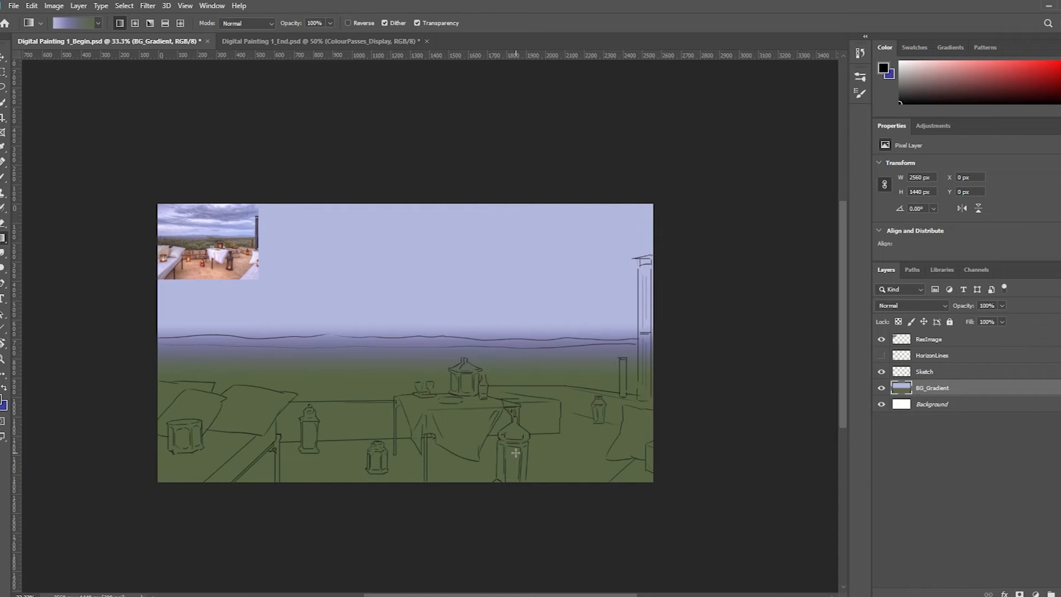
# Create a new layer named EBG_VPass directly above BG_Gradient
pyautogui.hotkey('ctrl', 'shift', 'n')
pyautogui.write('EBG')
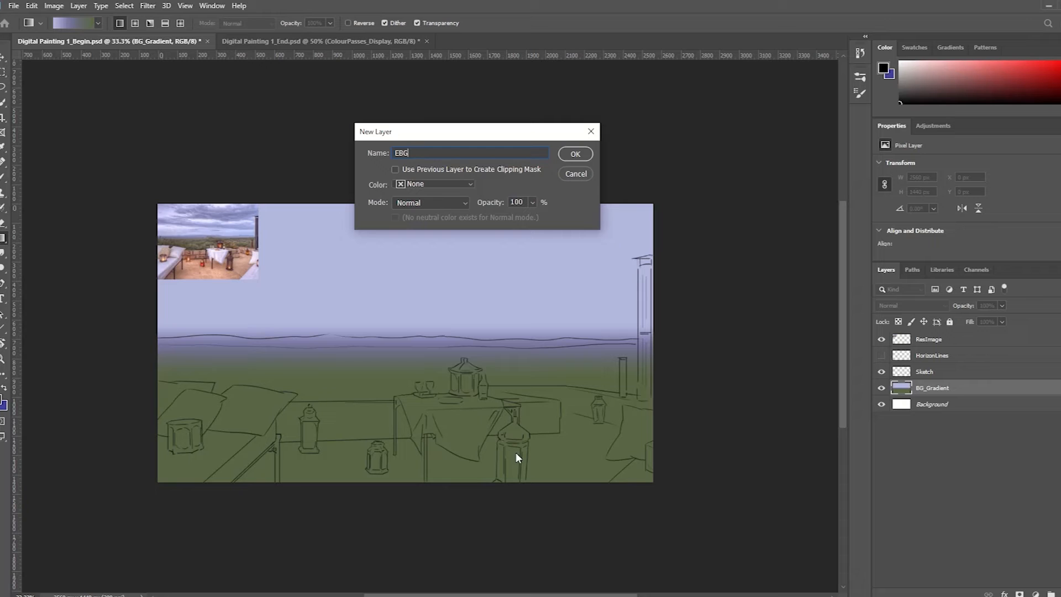
pyautogui.write('_VPass')
pyautogui.press('Return')
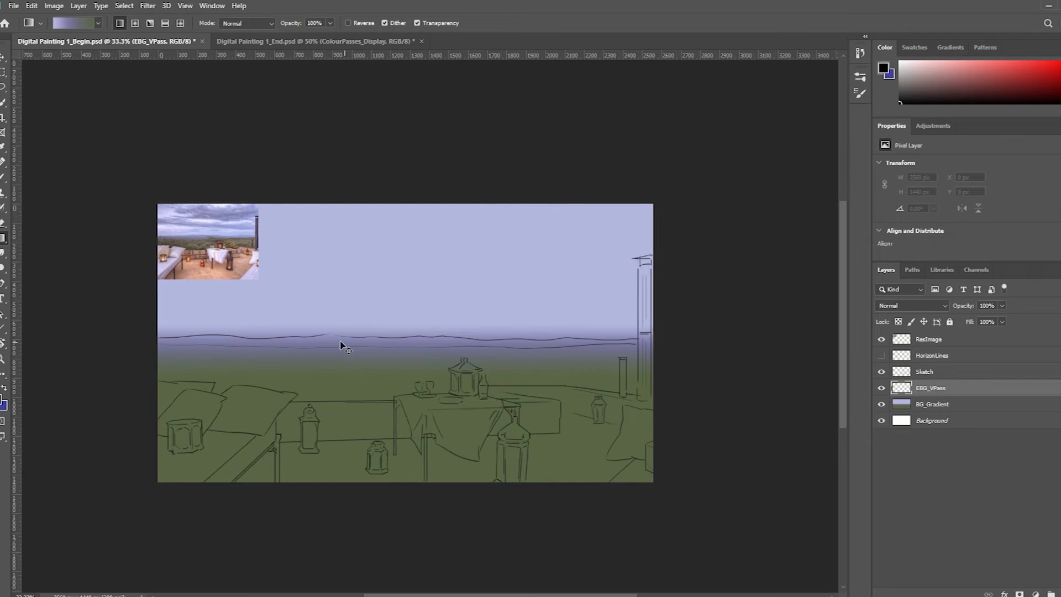
# Switch to the Brush tool with a flat tip at size 50
pyautogui.scroll(1, 354, 377)
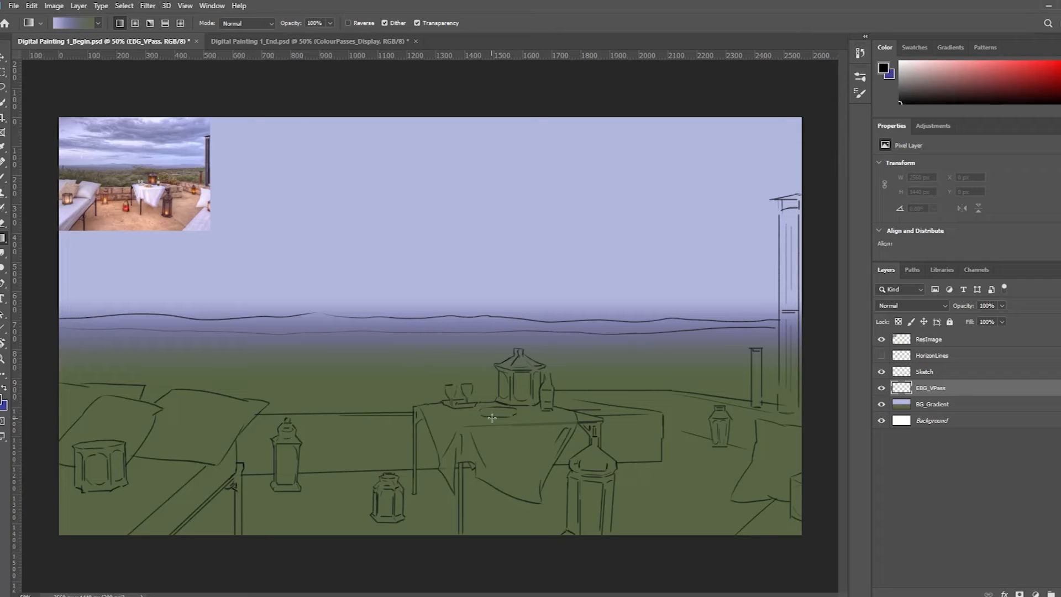
pyautogui.press('b')
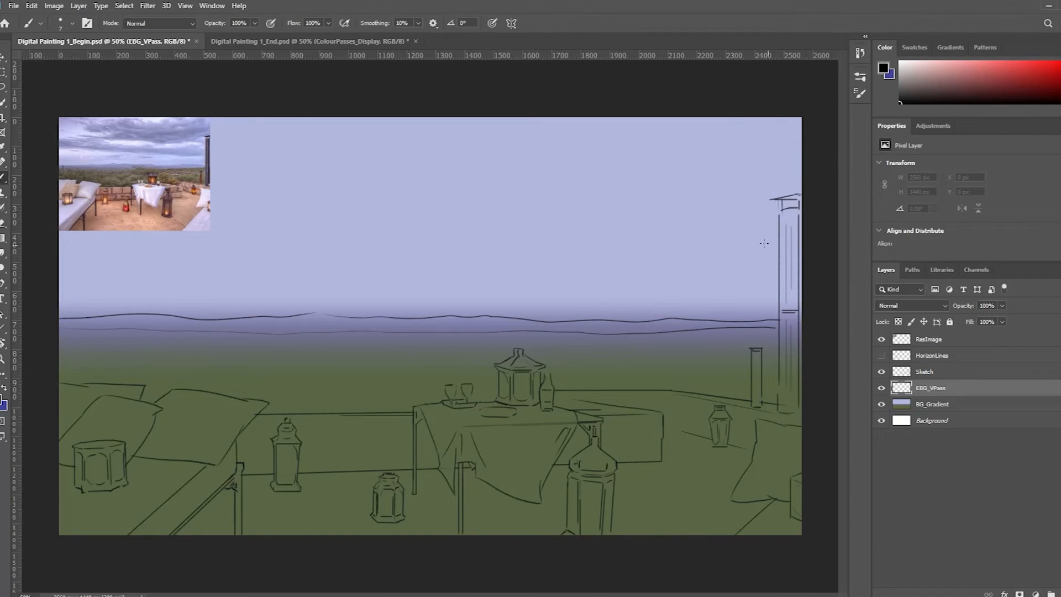
pyautogui.press('.')
pyautogui.press('.')
pyautogui.press('.')
# Set the foreground colour to the neutral mid grey #717171
pyautogui.click(4, 402)
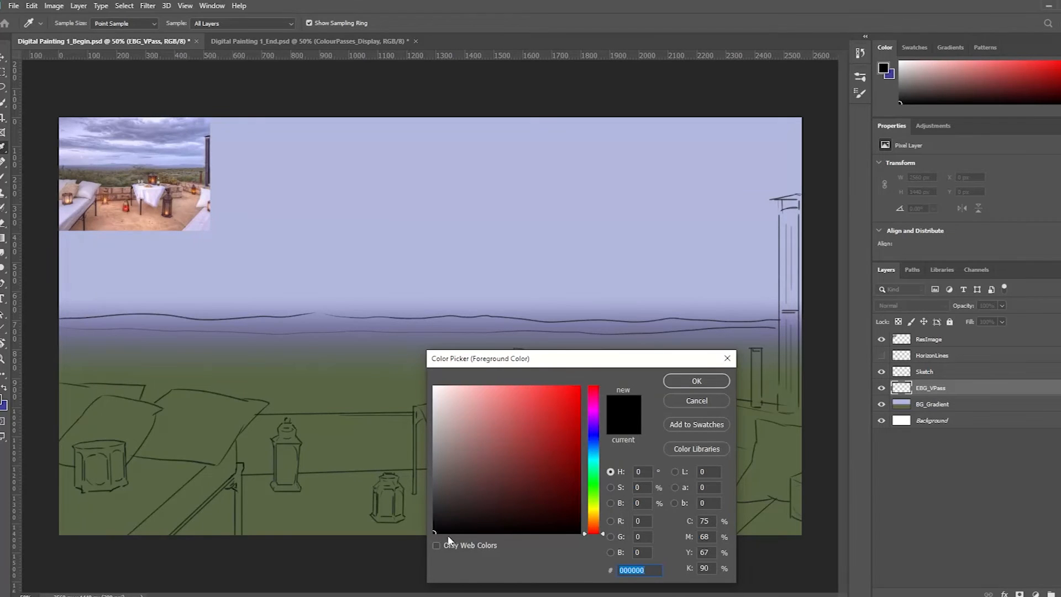
pyautogui.moveTo(435, 501); pyautogui.dragTo(431, 468)
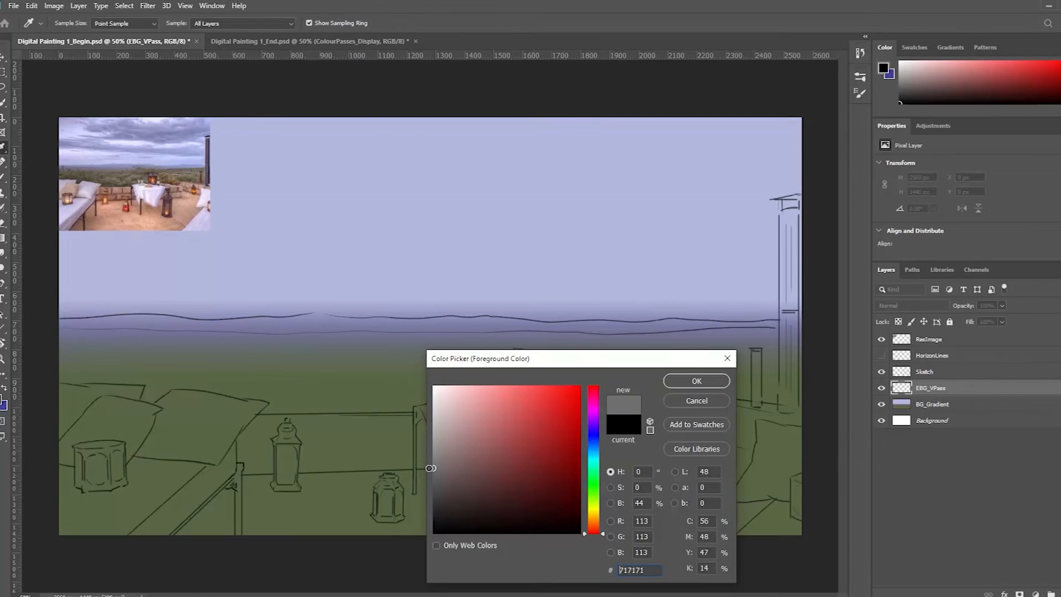
pyautogui.click(647, 570)
pyautogui.click(684, 380)
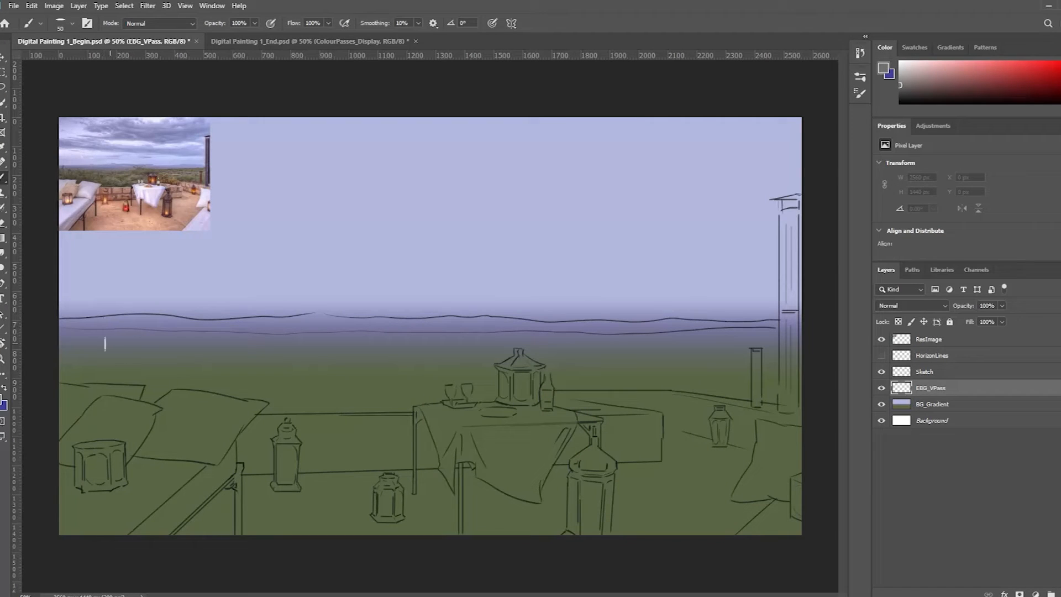
# Block in the left part of the distant hills on EBG_VPass with grey strokes between the two horizon lines
pyautogui.keyDown('ctrl'); pyautogui.click(94, 327); pyautogui.keyUp('ctrl')
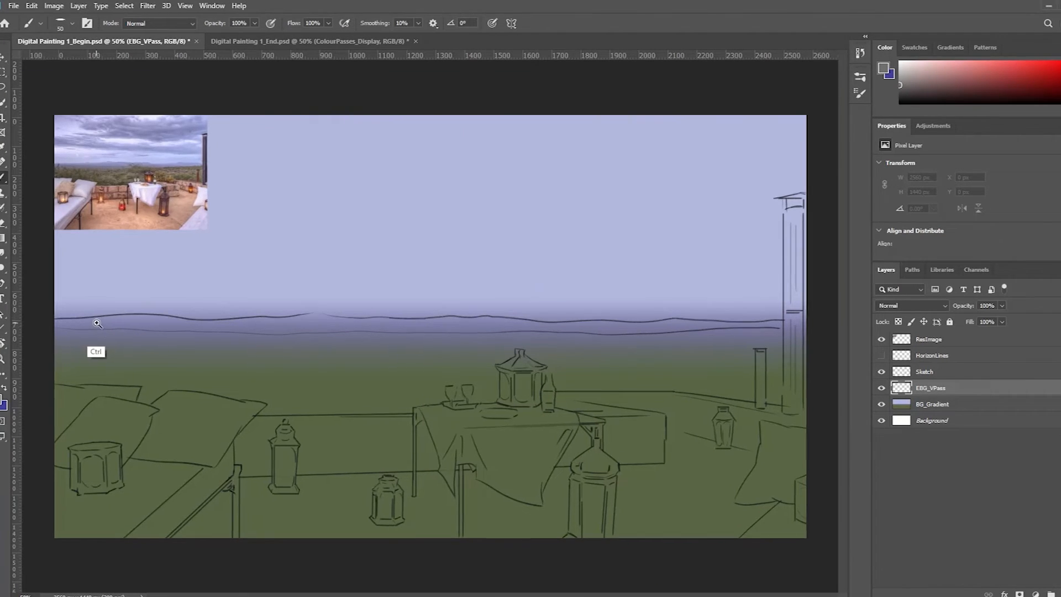
pyautogui.moveTo(156, 324); pyautogui.dragTo(249, 339)
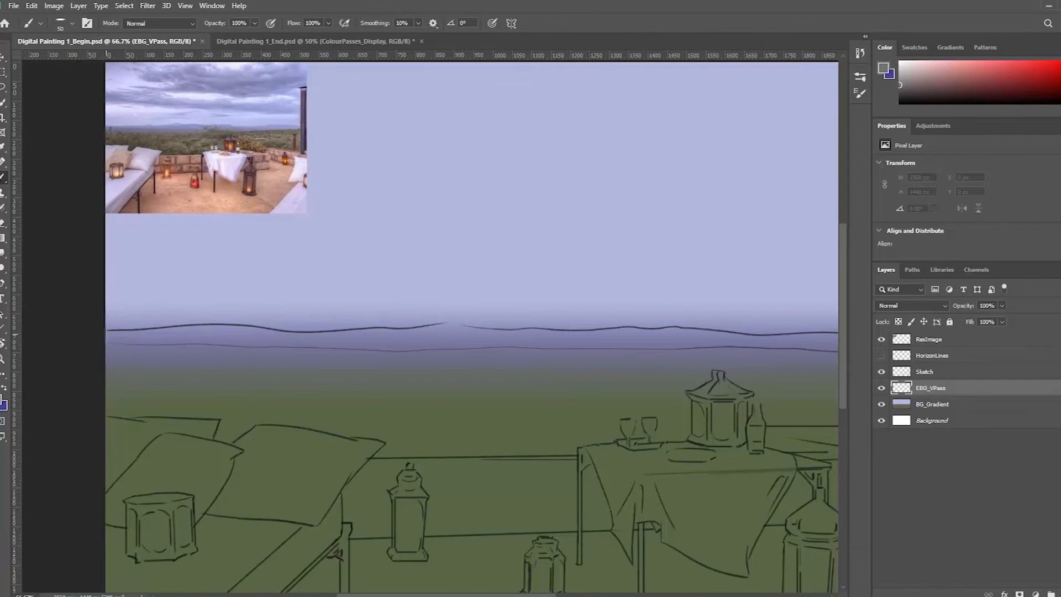
pyautogui.click(104, 334)
pyautogui.moveTo(105, 341)
pyautogui.mouseDown()
pyautogui.moveTo(235, 332)
pyautogui.moveTo(286, 337)
pyautogui.moveTo(238, 347)
pyautogui.moveTo(267, 353)
pyautogui.moveTo(365, 348)
pyautogui.mouseUp()
pyautogui.moveTo(381, 353); pyautogui.dragTo(278, 371)
pyautogui.moveTo(238, 367); pyautogui.dragTo(297, 360)
pyautogui.moveTo(371, 351); pyautogui.dragTo(253, 345)
pyautogui.moveTo(191, 350); pyautogui.dragTo(267, 359)
pyautogui.moveTo(332, 353); pyautogui.dragTo(275, 341)
pyautogui.moveTo(199, 352)
pyautogui.mouseDown()
pyautogui.moveTo(253, 357)
pyautogui.moveTo(191, 355)
pyautogui.mouseUp()
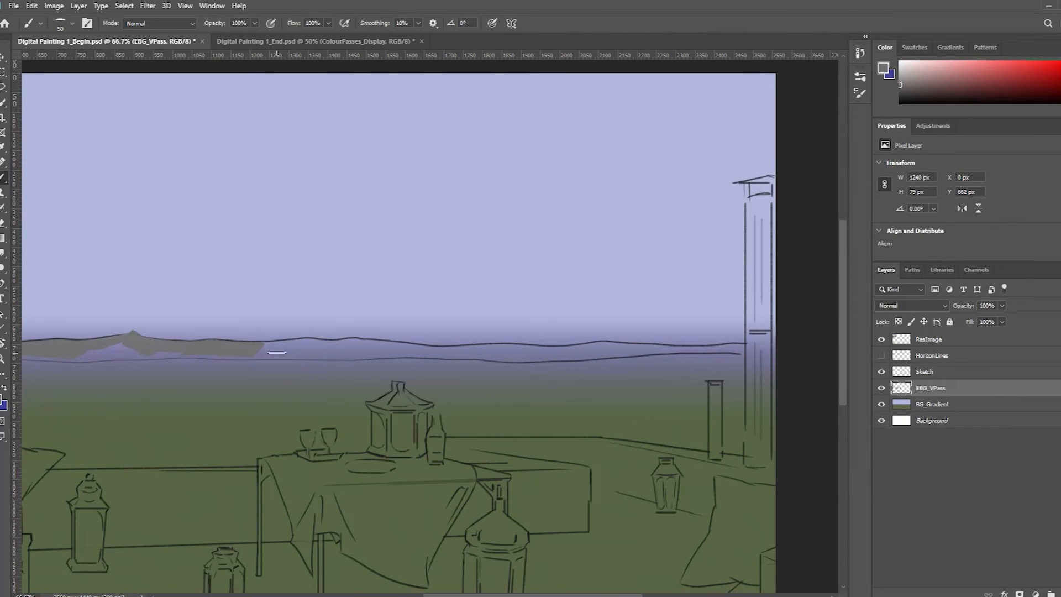
# Extend the grey hill strokes on EBG_VPass between the two horizon lines to the canvas's right edge
pyautogui.moveTo(265, 350)
pyautogui.mouseDown()
pyautogui.moveTo(296, 337)
pyautogui.moveTo(270, 341)
pyautogui.moveTo(319, 347)
pyautogui.mouseUp()
pyautogui.hotkey('ctrl', 'z')
pyautogui.moveTo(250, 353); pyautogui.dragTo(281, 353)
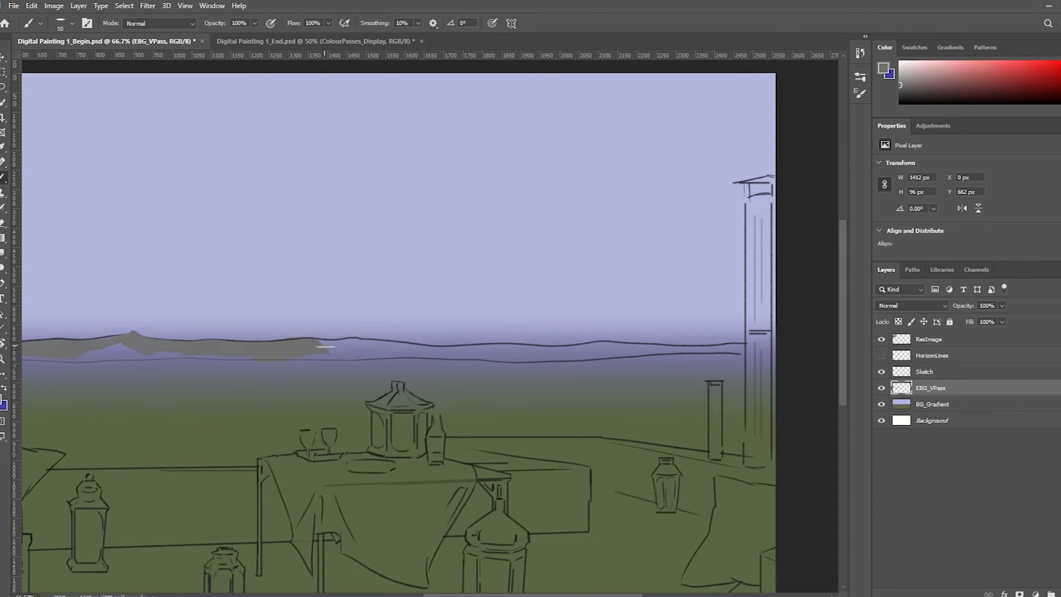
pyautogui.moveTo(338, 328)
pyautogui.mouseDown()
pyautogui.moveTo(250, 331)
pyautogui.moveTo(249, 351)
pyautogui.moveTo(404, 349)
pyautogui.moveTo(299, 348)
pyautogui.mouseUp()
pyautogui.moveTo(427, 362)
pyautogui.mouseDown()
pyautogui.moveTo(286, 345)
pyautogui.moveTo(373, 342)
pyautogui.moveTo(343, 341)
pyautogui.mouseUp()
pyautogui.moveTo(455, 338)
pyautogui.mouseDown()
pyautogui.moveTo(442, 338)
pyautogui.moveTo(544, 341)
pyautogui.mouseUp()
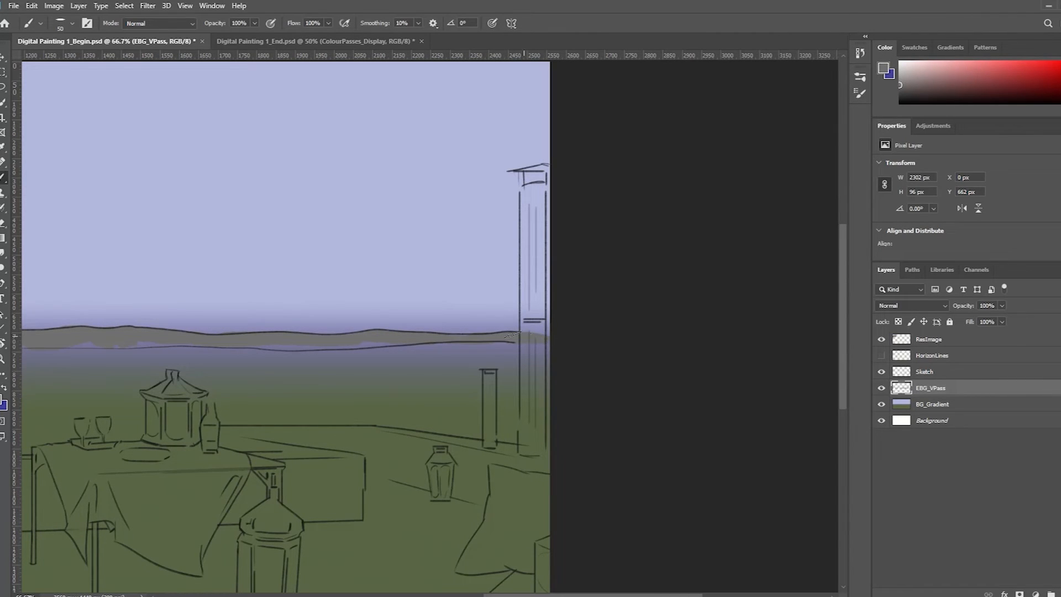
pyautogui.scroll(-2, 367, 336)
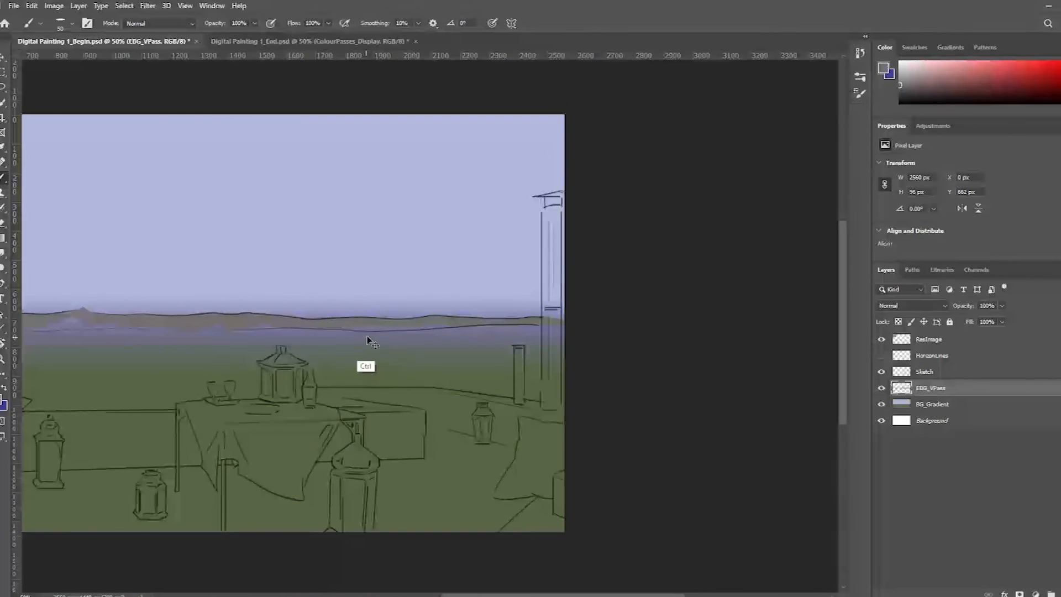
pyautogui.moveTo(367, 335); pyautogui.dragTo(366, 332)
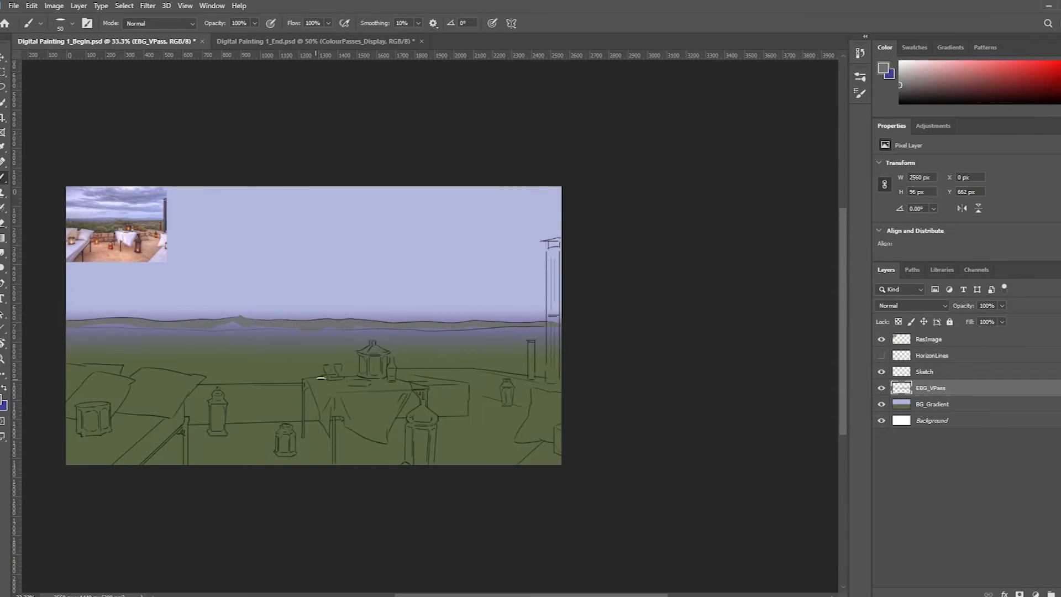
# Lasso a canvas-wide selection from within the painted hills down to just below the lower horizon line
pyautogui.press('l')
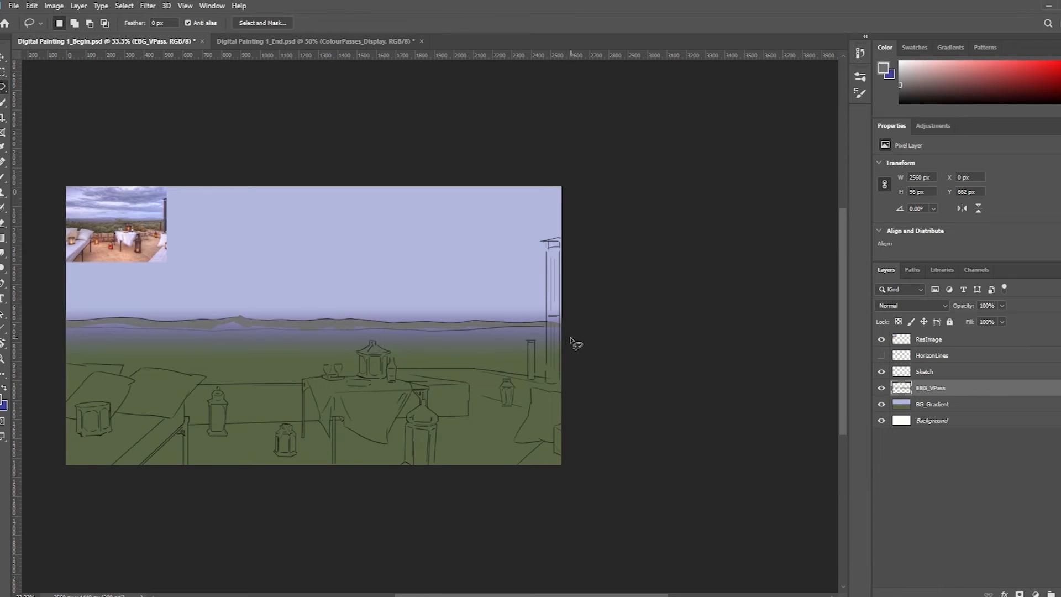
pyautogui.keyDown('alt'); pyautogui.click(559, 325); pyautogui.keyUp('alt')
pyautogui.moveTo(583, 344); pyautogui.dragTo(560, 325)
pyautogui.keyDown('alt'); pyautogui.click(472, 325); pyautogui.keyUp('alt')
pyautogui.moveTo(546, 359)
pyautogui.mouseDown()
pyautogui.moveTo(505, 324)
pyautogui.moveTo(133, 324)
pyautogui.moveTo(61, 329)
pyautogui.moveTo(66, 342)
pyautogui.mouseUp()
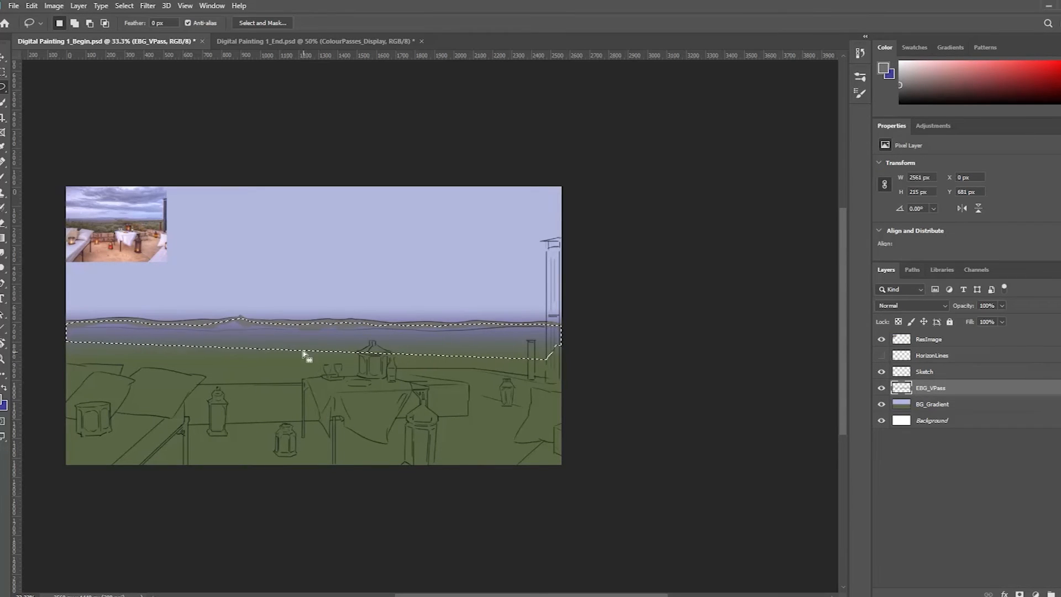
# Fill the selected area below the ridge with the grey foreground colour using the Paint Bucket, and deselect
pyautogui.press('g')
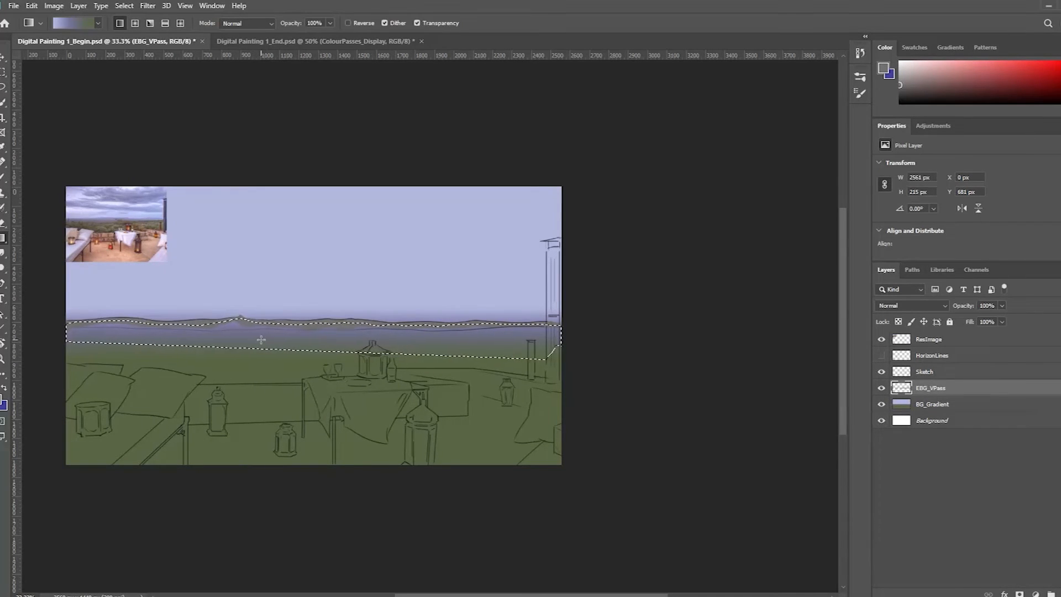
pyautogui.press('shift')
pyautogui.hotkey('shift', 'g')
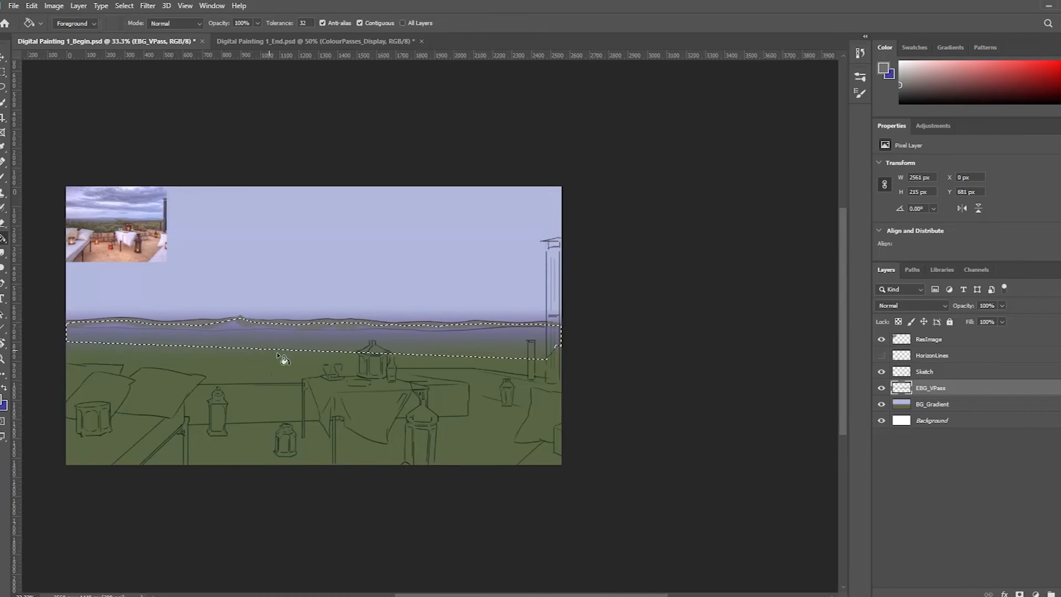
pyautogui.click(269, 343)
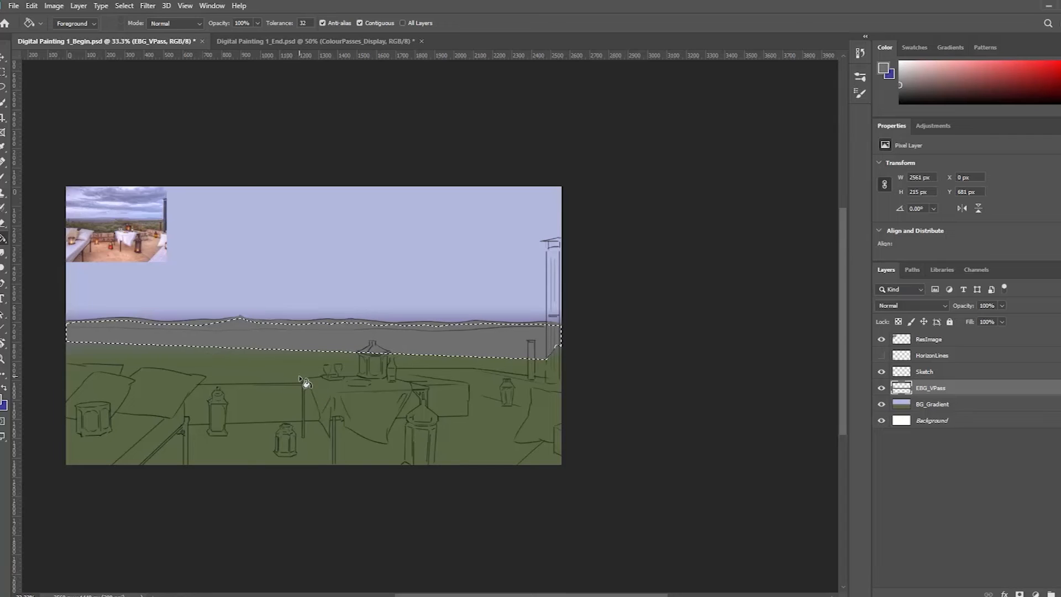
pyautogui.hotkey('ctrl', 'd')
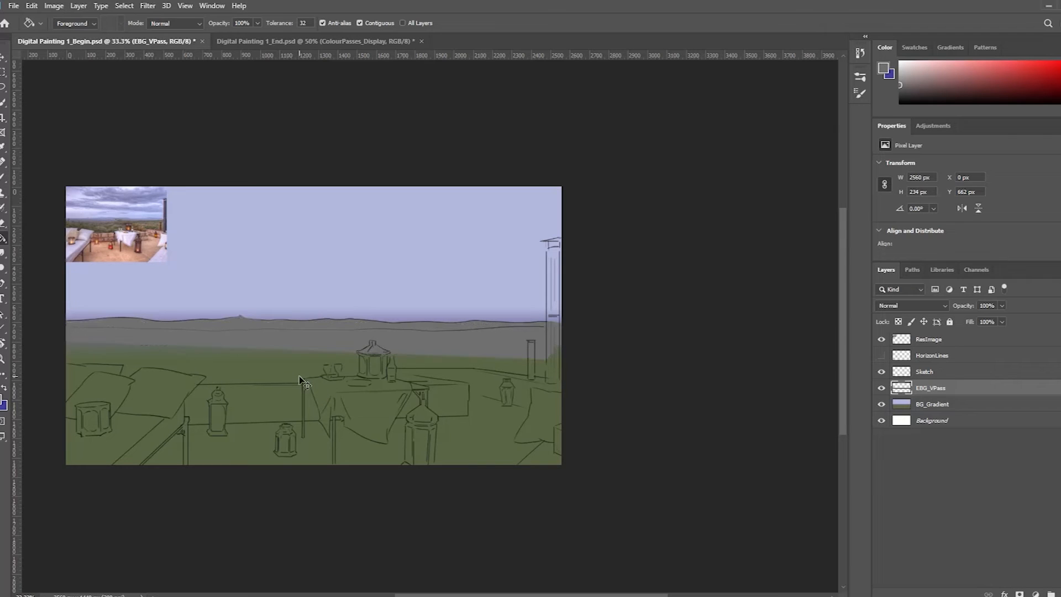
# Hide the BG_Gradient and Sketch layers to check the grey hill silhouette against the white background
pyautogui.keyDown('ctrl'); pyautogui.click(235, 320); pyautogui.keyUp('ctrl')
pyautogui.keyDown('ctrl'); pyautogui.click(298, 320); pyautogui.keyUp('ctrl')
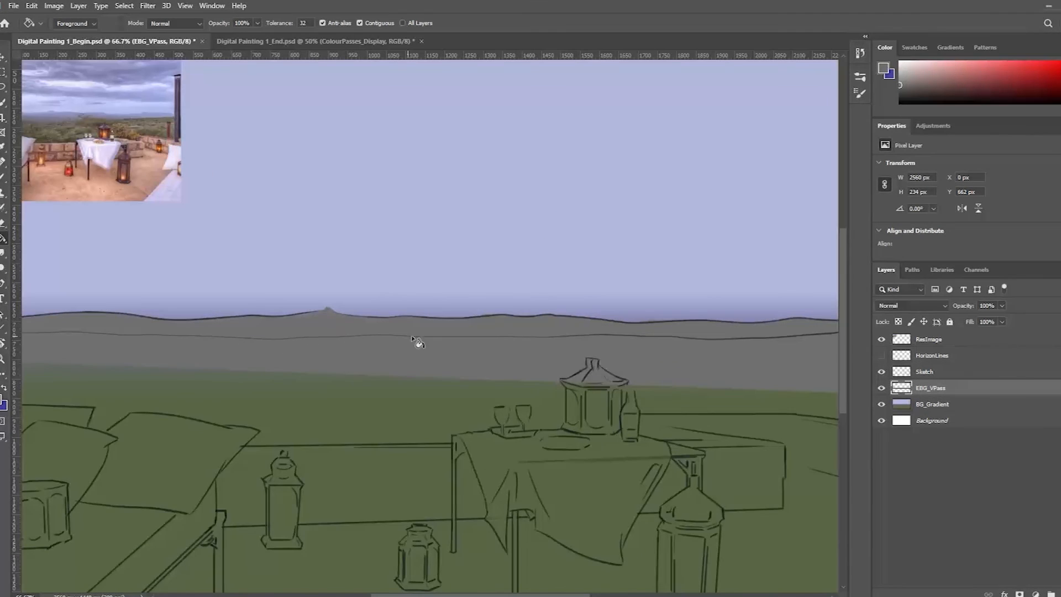
pyautogui.moveTo(618, 343); pyautogui.dragTo(346, 336)
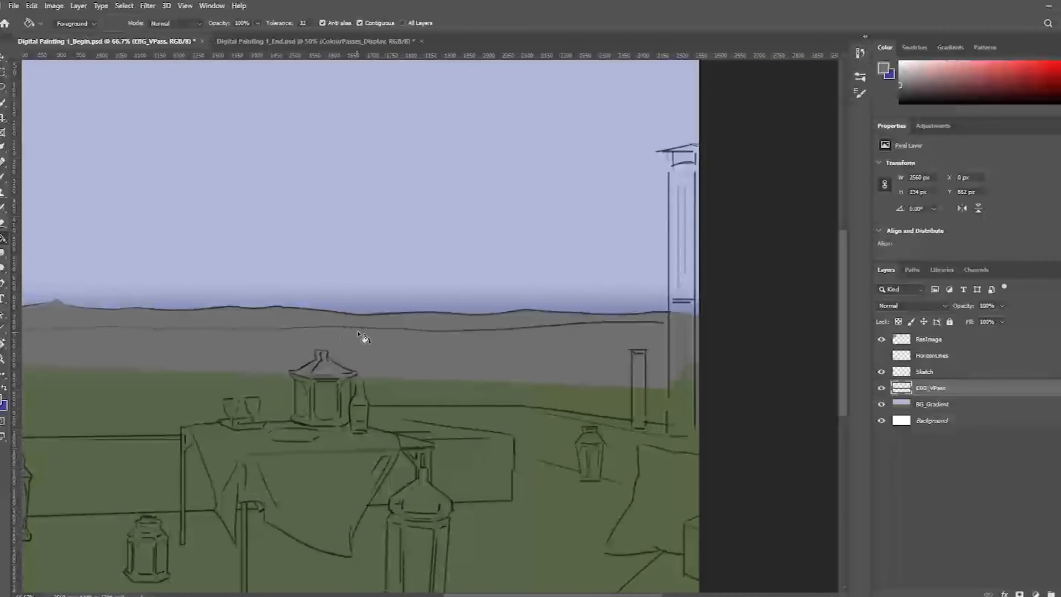
pyautogui.moveTo(185, 329); pyautogui.dragTo(574, 338)
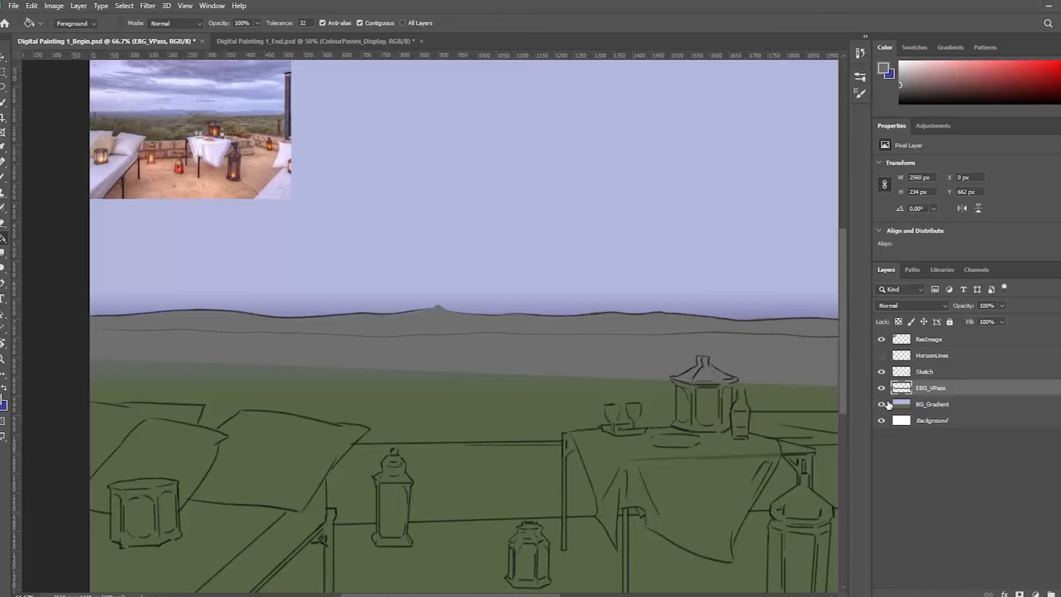
pyautogui.click(881, 404)
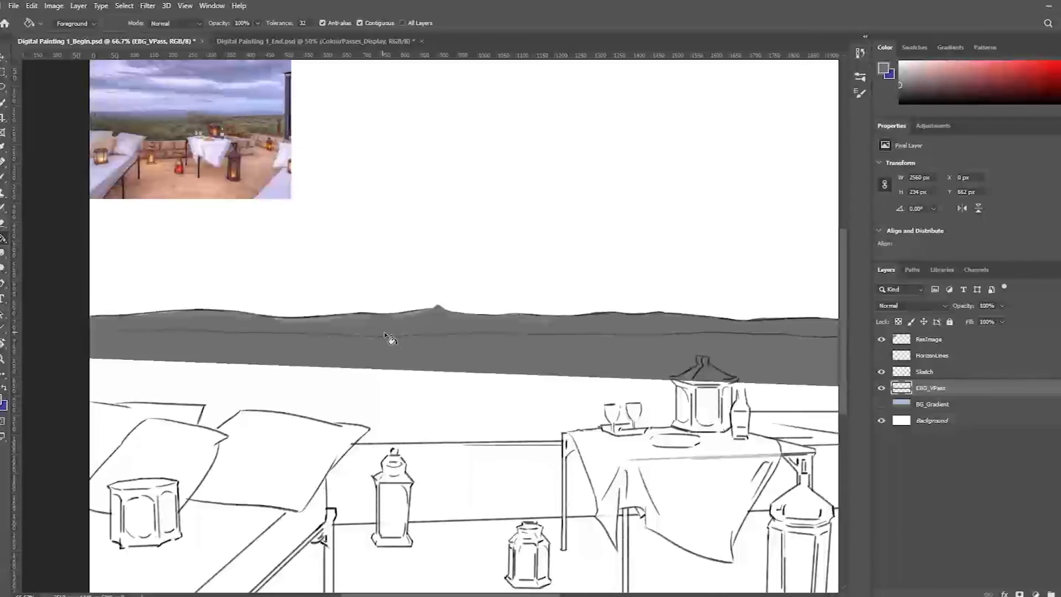
pyautogui.press('b')
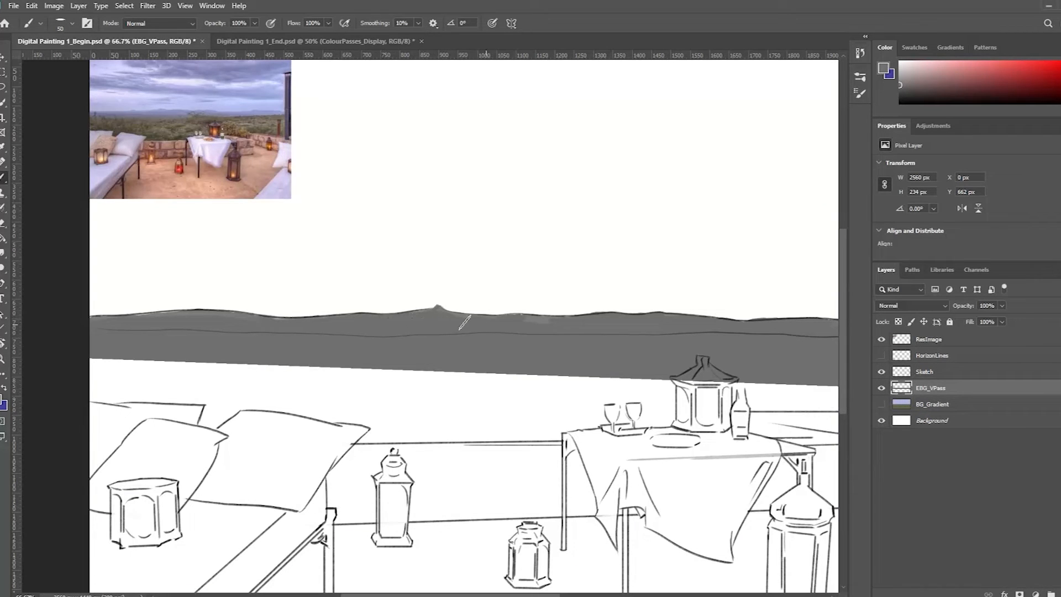
pyautogui.hscroll(5, 558, 328)
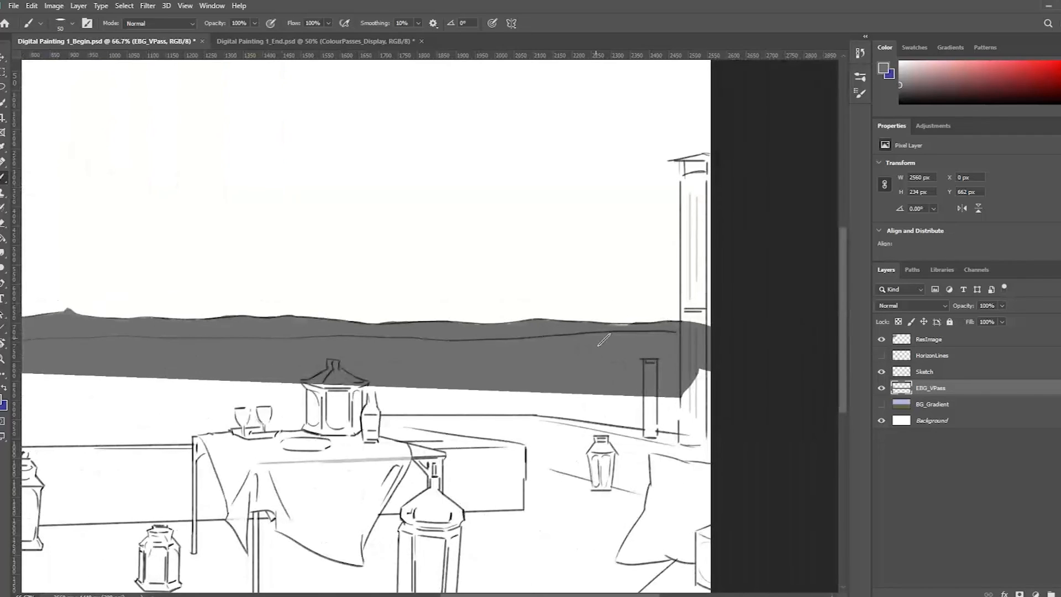
pyautogui.click(882, 371)
pyautogui.moveTo(235, 333); pyautogui.dragTo(583, 339)
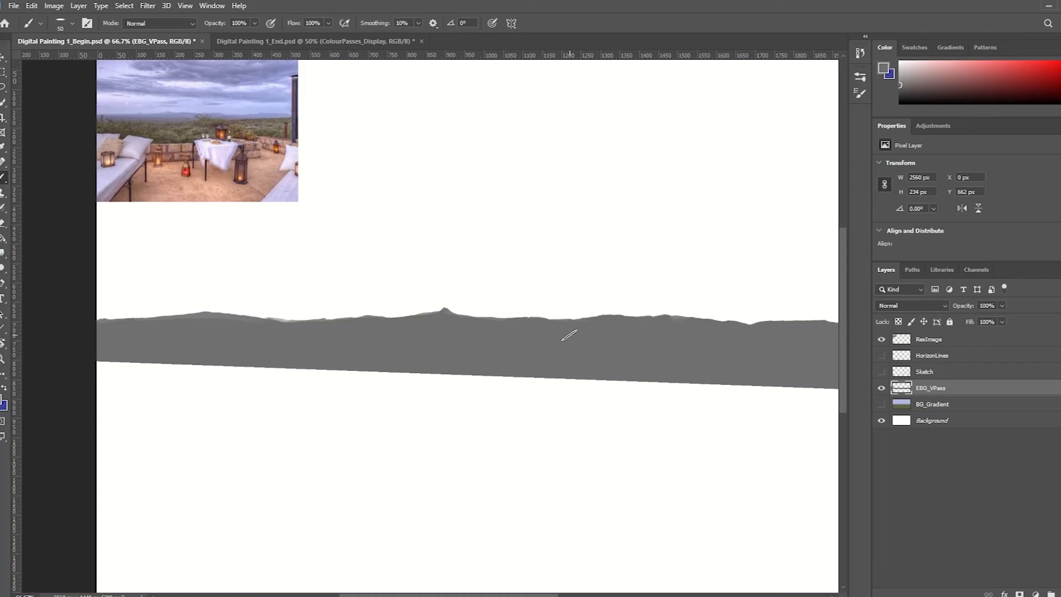
pyautogui.keyDown('alt'); pyautogui.click(575, 318); pyautogui.keyUp('alt')
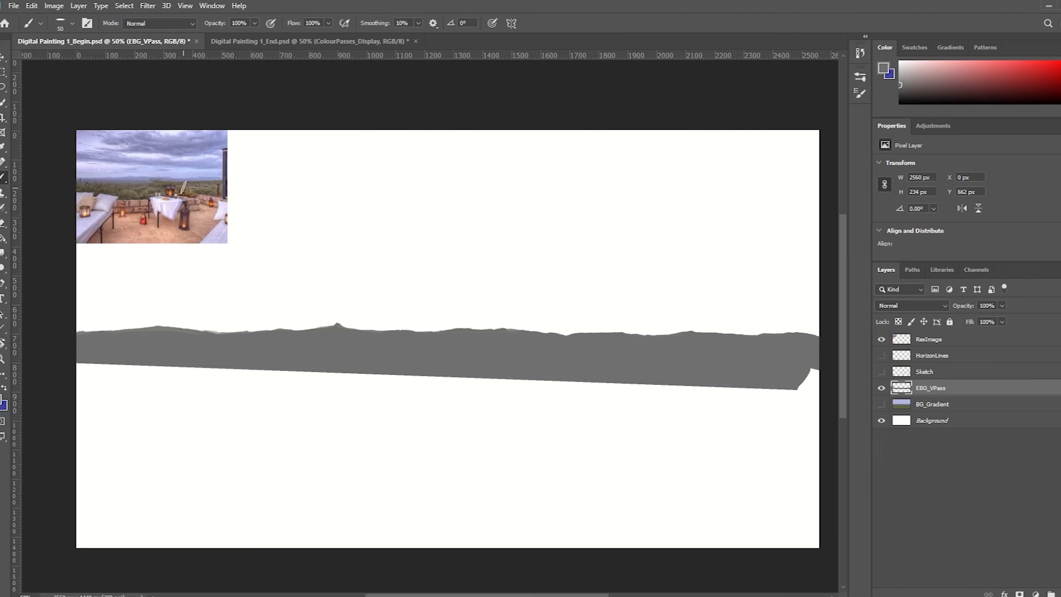
# Examine the distant hills in the reference photo and compare them with the painted grey silhouette
pyautogui.scroll(6, 170, 181)
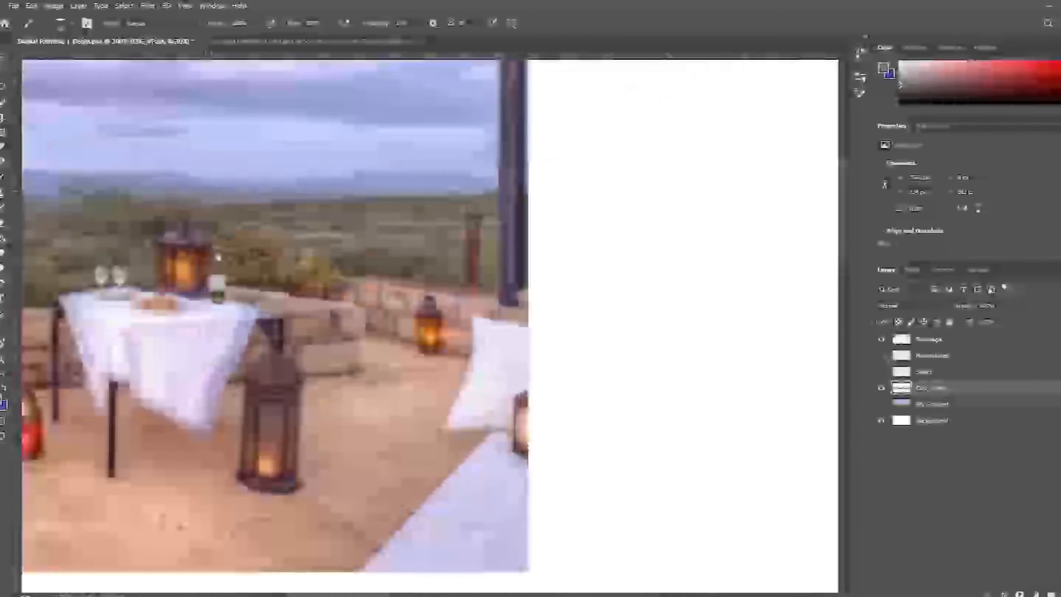
pyautogui.moveTo(221, 200); pyautogui.dragTo(549, 235)
pyautogui.moveTo(227, 221); pyautogui.dragTo(354, 243)
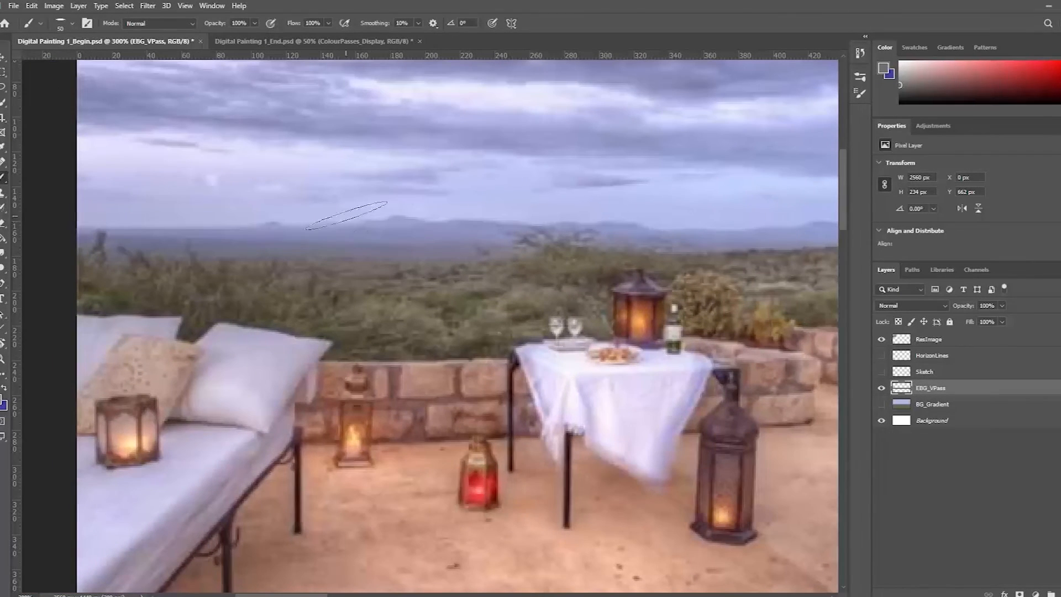
pyautogui.keyDown('ctrl'); pyautogui.keyDown('alt'); pyautogui.click(605, 238); pyautogui.keyUp('alt'); pyautogui.keyUp('ctrl')
pyautogui.keyDown('ctrl'); pyautogui.keyDown('alt'); pyautogui.click(620, 241); pyautogui.keyUp('alt'); pyautogui.keyUp('ctrl')
pyautogui.keyDown('ctrl'); pyautogui.keyDown('alt'); pyautogui.click(621, 241); pyautogui.keyUp('alt'); pyautogui.keyUp('ctrl')
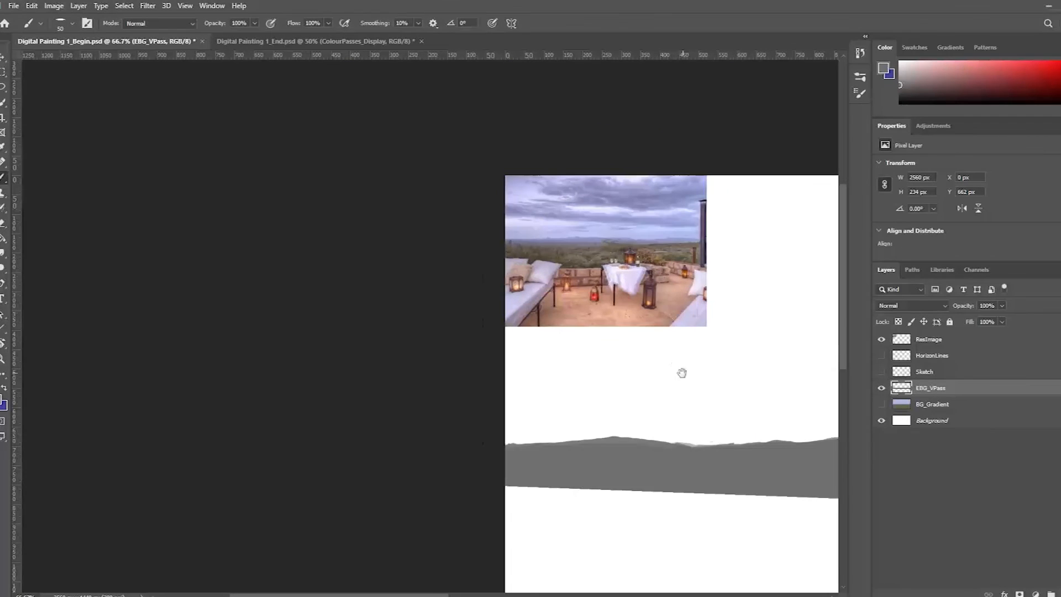
pyautogui.moveTo(682, 372); pyautogui.dragTo(372, 296)
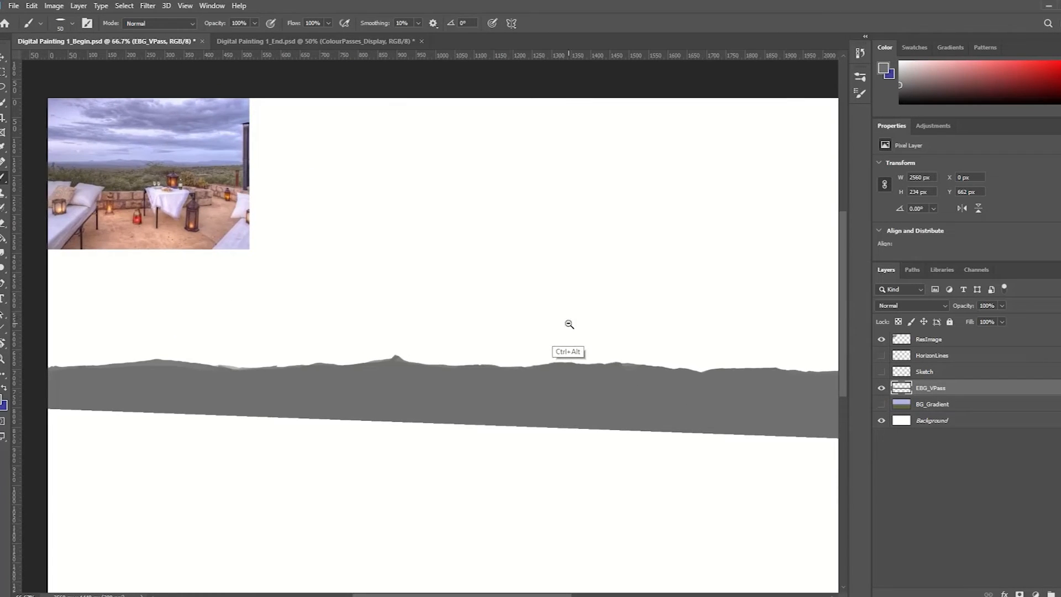
pyautogui.keyDown('ctrl'); pyautogui.keyDown('alt'); pyautogui.click(570, 324); pyautogui.keyUp('alt'); pyautogui.keyUp('ctrl')
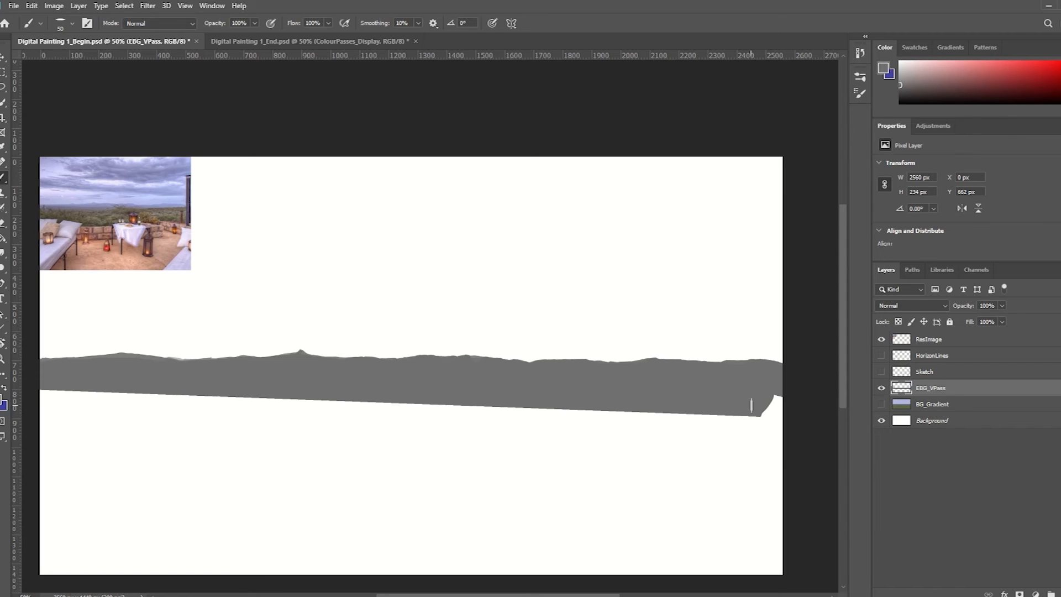
# Fill the notch at the grey band's lower right end with a larger brush, and show the Sketch layer again
pyautogui.press(']')
pyautogui.press(']')
pyautogui.moveTo(757, 402)
pyautogui.mouseDown()
pyautogui.moveTo(789, 399)
pyautogui.moveTo(763, 402)
pyautogui.moveTo(789, 406)
pyautogui.moveTo(774, 404)
pyautogui.mouseUp()
pyautogui.click(881, 372)
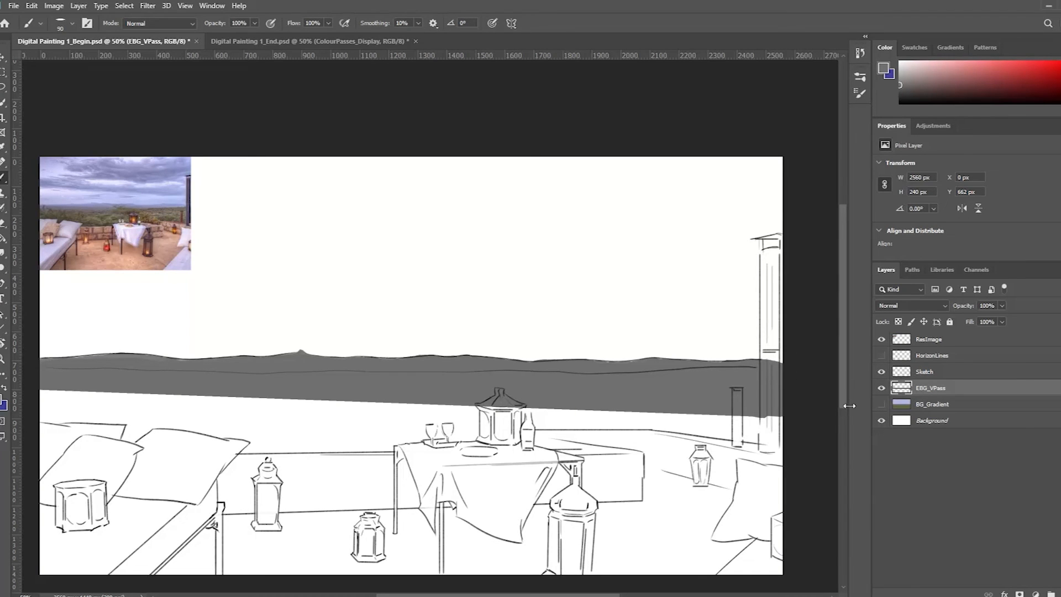
# Create a new layer named BG_VPass above EBG_VPass and set the foreground colour to dark grey #545454
pyautogui.hotkey('ctrl', 'shift', 'n')
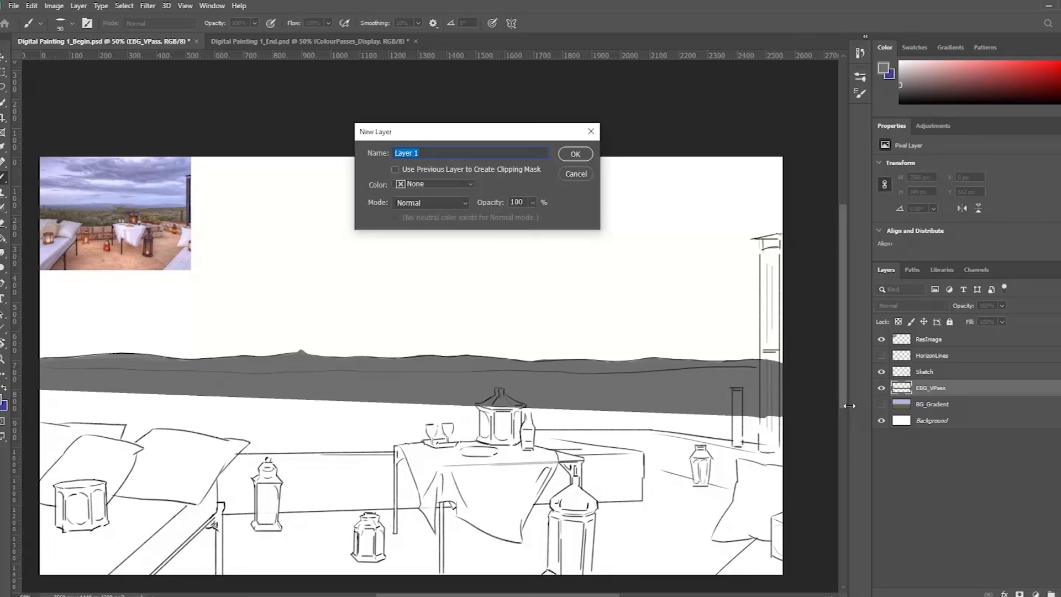
pyautogui.press('Return')
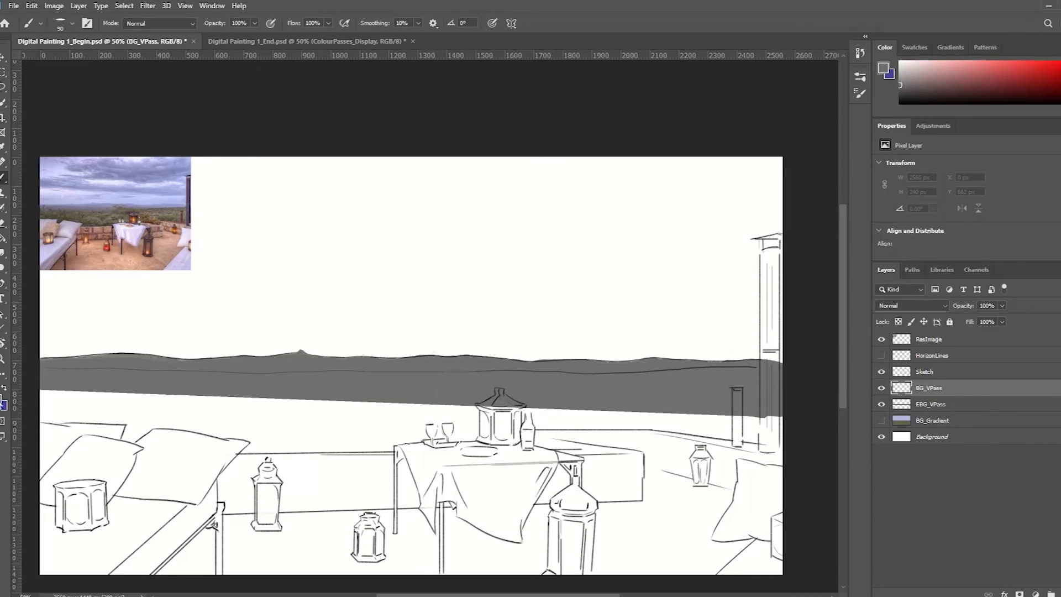
pyautogui.click(4, 402)
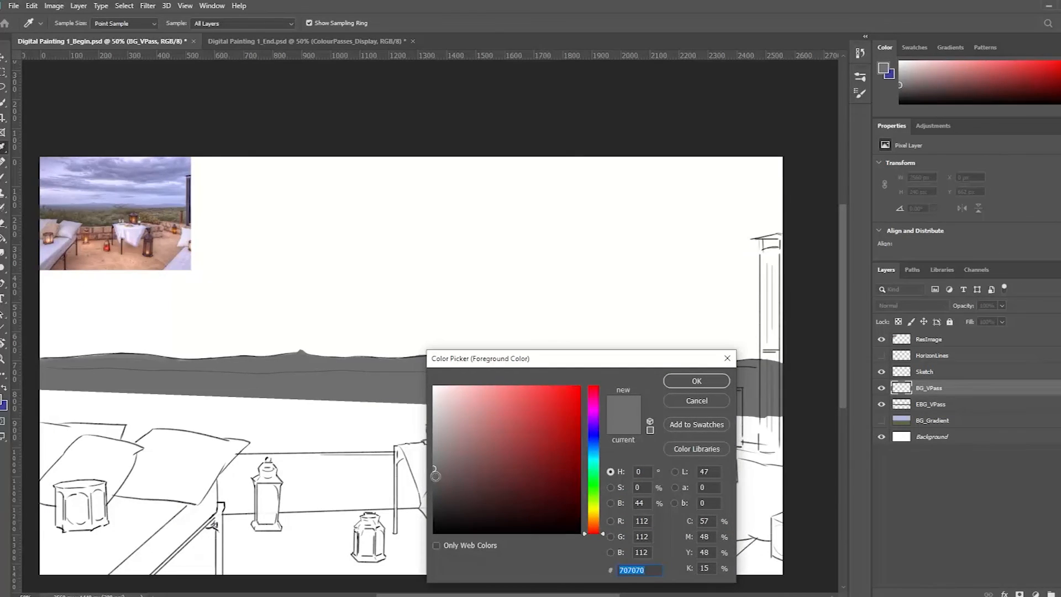
pyautogui.moveTo(434, 477); pyautogui.dragTo(434, 481)
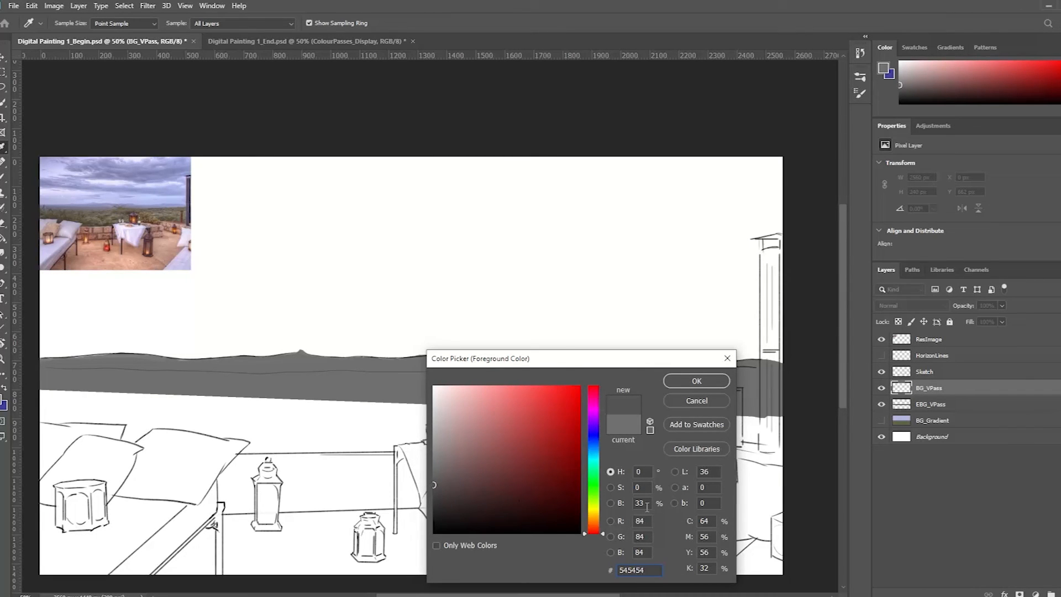
pyautogui.click(682, 382)
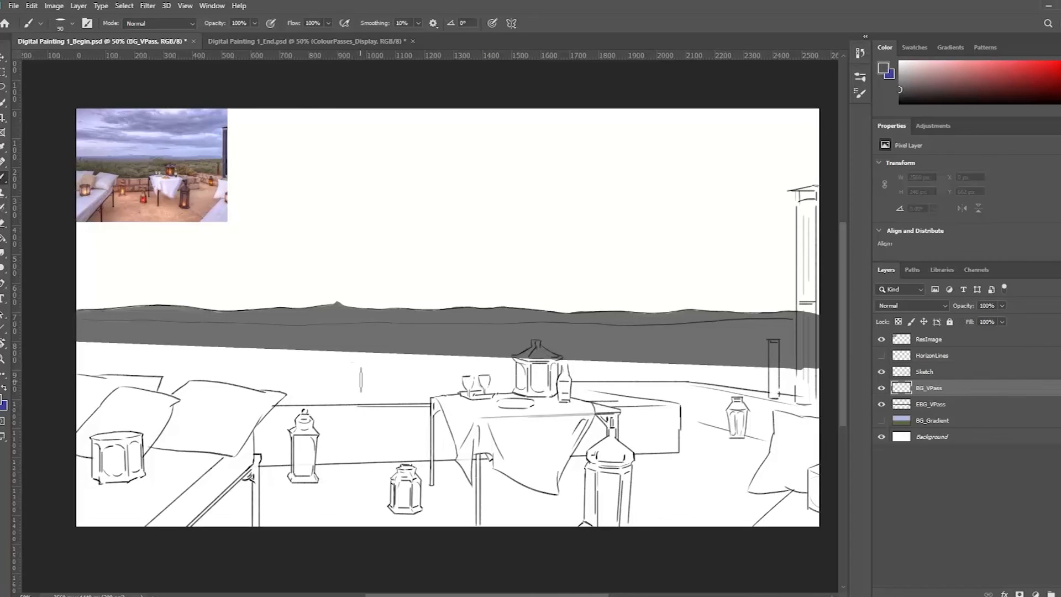
# Lasso a canvas-wide band just below the lower horizon line, fill it with the dark grey on BG_VPass, and deselect
pyautogui.press('l')
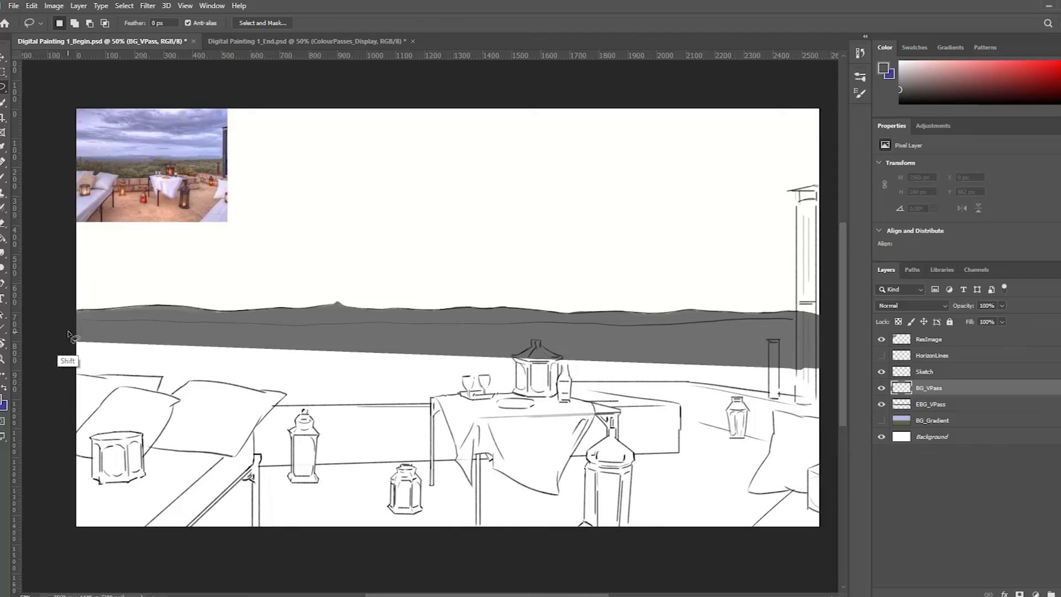
pyautogui.click(70, 430)
pyautogui.click(73, 325)
pyautogui.click(829, 331)
pyautogui.click(829, 430)
pyautogui.click(69, 430)
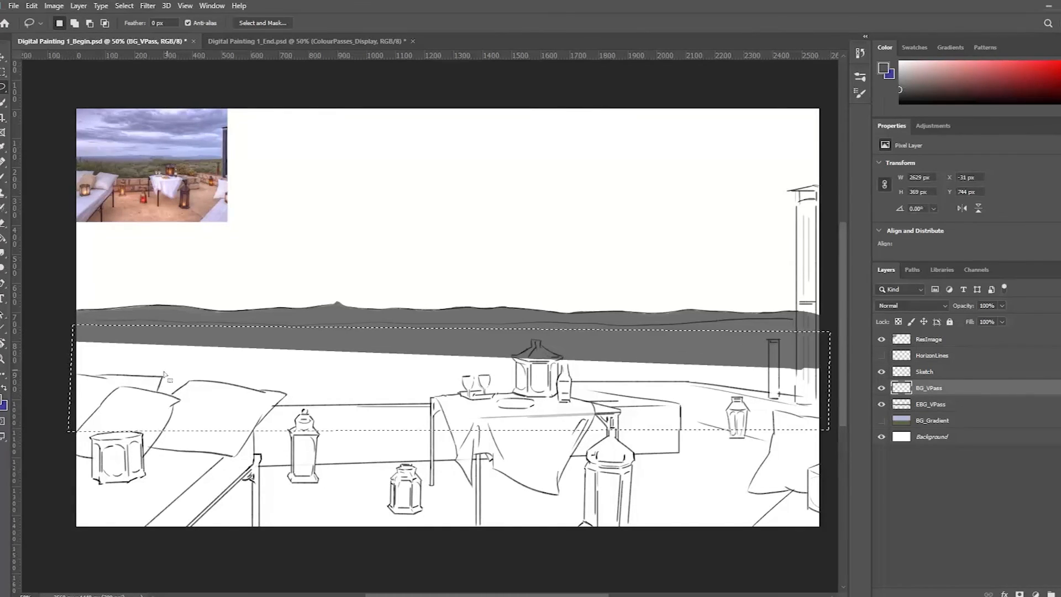
pyautogui.hotkey('alt', 'BackSpace')
pyautogui.hotkey('ctrl', 'd')
# Brush dark grey along the upper edge of the BG_VPass band so it follows the sketch's lower horizon line
pyautogui.press('b')
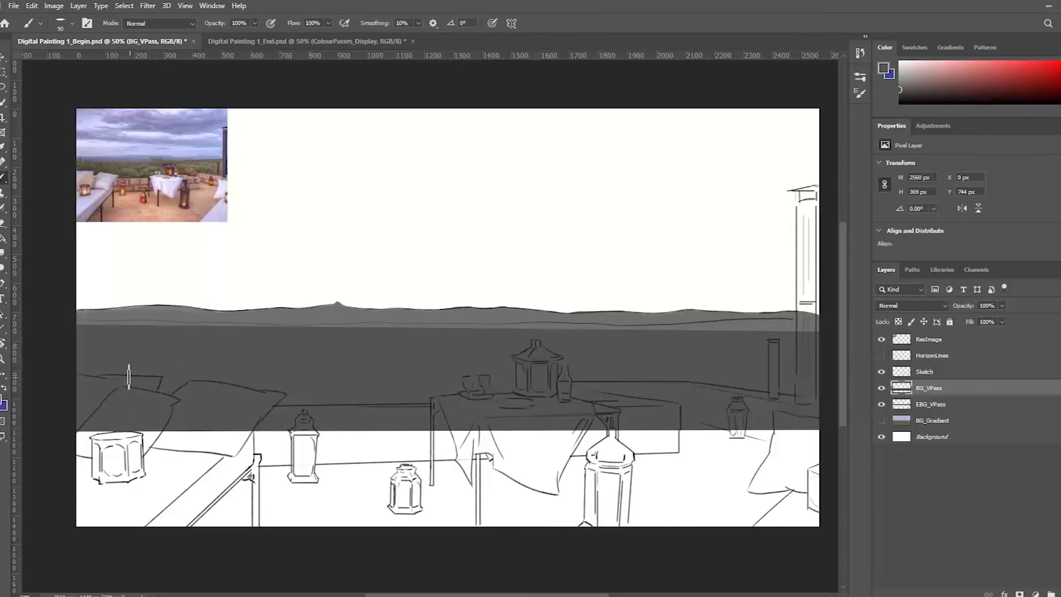
pyautogui.hotkey('ctrl', '+')
pyautogui.hotkey('ctrl', '+')
pyautogui.moveTo(88, 343)
pyautogui.mouseDown()
pyautogui.moveTo(531, 398)
pyautogui.moveTo(545, 390)
pyautogui.mouseUp()
pyautogui.moveTo(186, 369); pyautogui.dragTo(327, 372)
pyautogui.moveTo(215, 384); pyautogui.dragTo(298, 380)
pyautogui.moveTo(442, 378); pyautogui.dragTo(311, 388)
pyautogui.moveTo(210, 390); pyautogui.dragTo(347, 391)
pyautogui.moveTo(270, 393)
pyautogui.mouseDown()
pyautogui.moveTo(528, 381)
pyautogui.moveTo(308, 396)
pyautogui.moveTo(587, 410)
pyautogui.moveTo(555, 398)
pyautogui.moveTo(704, 396)
pyautogui.mouseUp()
pyautogui.moveTo(704, 396)
pyautogui.mouseDown()
pyautogui.moveTo(415, 412)
pyautogui.moveTo(754, 411)
pyautogui.mouseUp()
pyautogui.moveTo(522, 413)
pyautogui.mouseDown()
pyautogui.moveTo(305, 434)
pyautogui.moveTo(774, 439)
pyautogui.mouseUp()
# Examine the vegetation and terrace area in the reference photo
pyautogui.moveTo(362, 354)
pyautogui.mouseDown()
pyautogui.moveTo(443, 353)
pyautogui.moveTo(519, 384)
pyautogui.mouseUp()
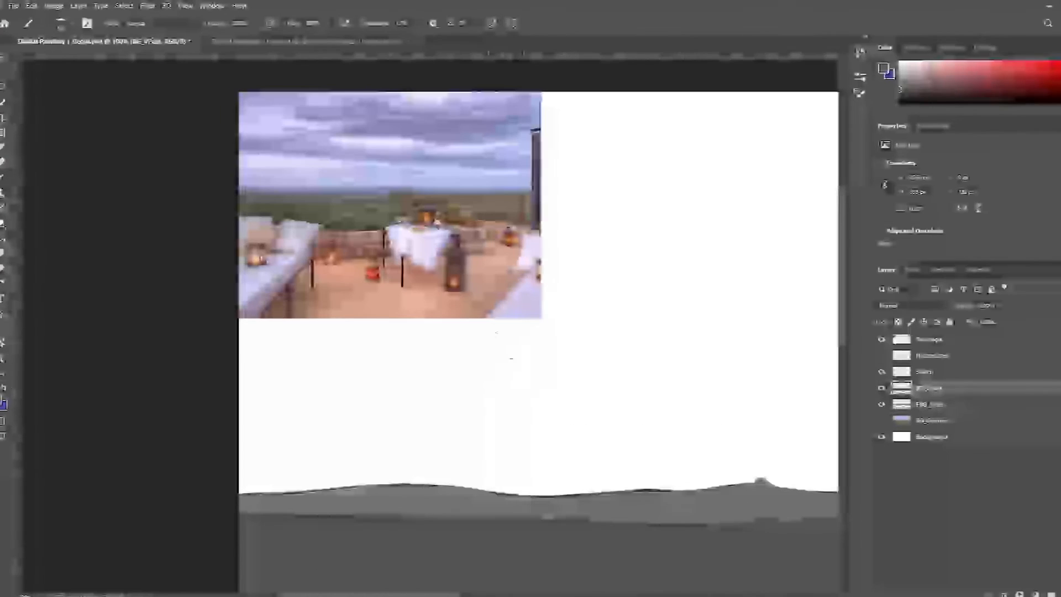
pyautogui.hotkey('ctrl', '+')
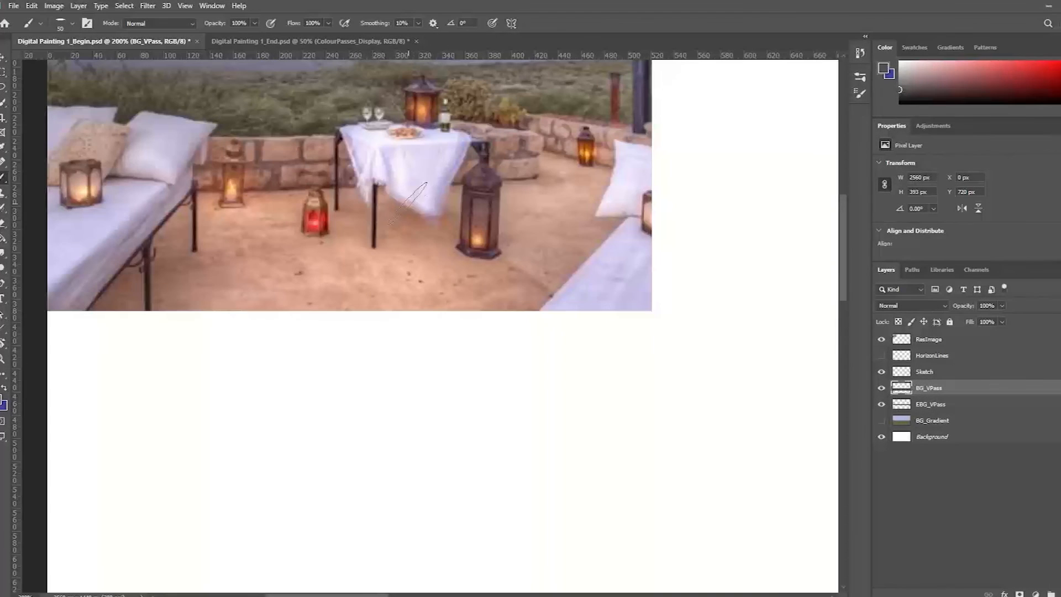
pyautogui.moveTo(409, 202); pyautogui.dragTo(443, 345)
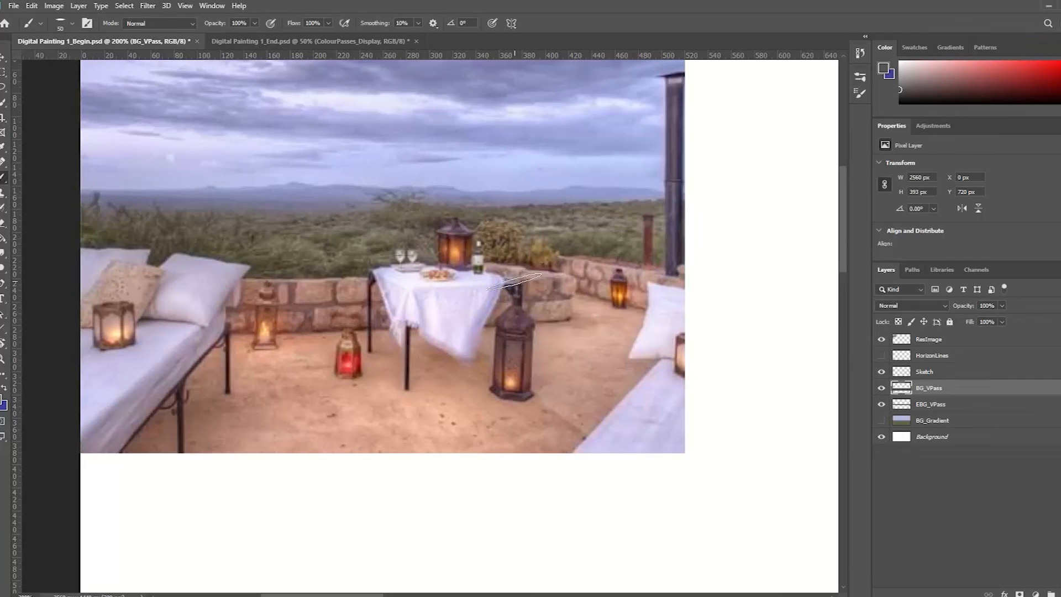
pyautogui.hotkey('ctrl', '-')
pyautogui.hotkey('ctrl', '-')
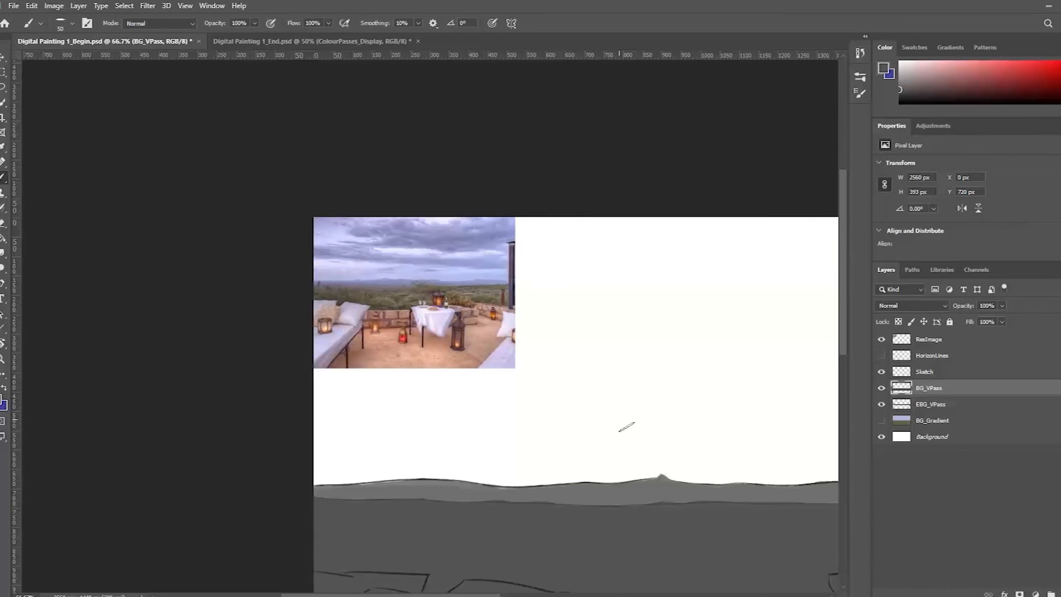
# Brush small dark grey shrub shapes with leafy tops above the BG_VPass land edge, just beyond the hill peak
pyautogui.moveTo(682, 435)
pyautogui.mouseDown()
pyautogui.moveTo(507, 374)
pyautogui.moveTo(401, 277)
pyautogui.mouseUp()
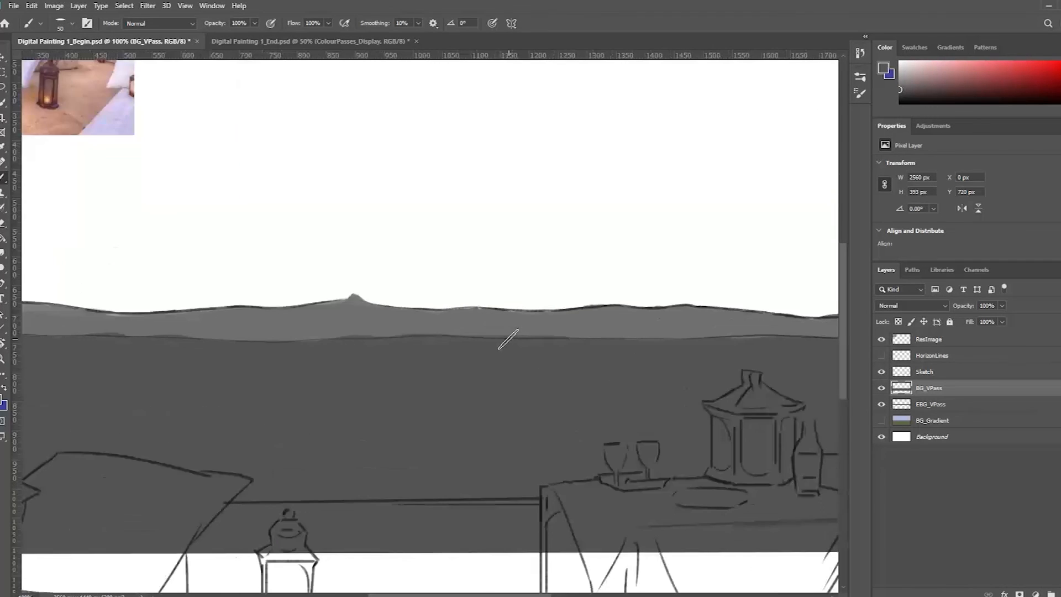
pyautogui.hotkey('ctrl', '+')
pyautogui.hotkey('ctrl', '+')
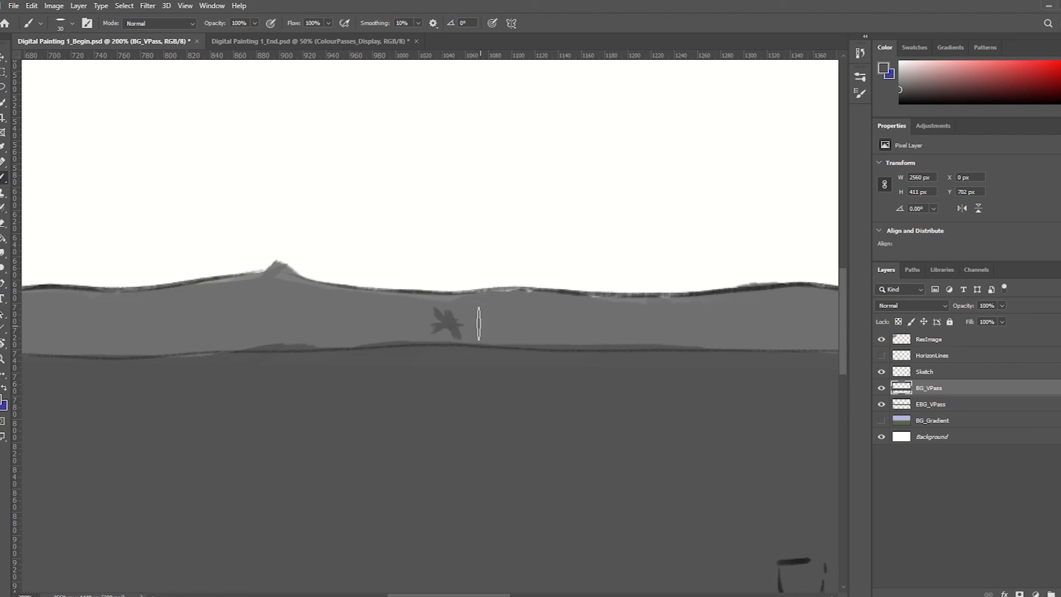
pyautogui.moveTo(477, 315)
pyautogui.mouseDown()
pyautogui.moveTo(464, 306)
pyautogui.moveTo(474, 315)
pyautogui.mouseUp()
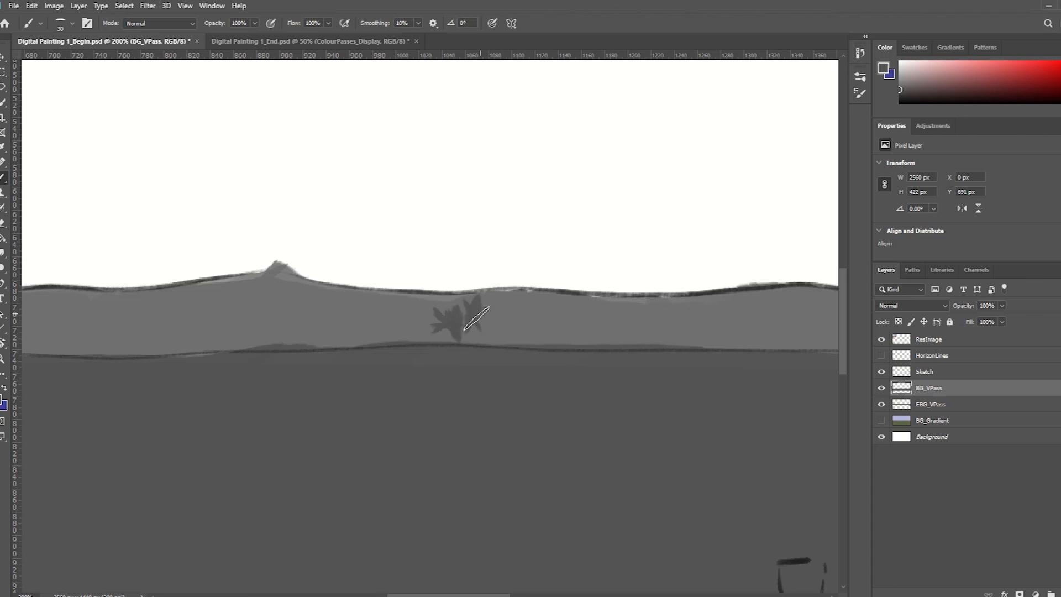
pyautogui.moveTo(492, 326); pyautogui.dragTo(528, 307)
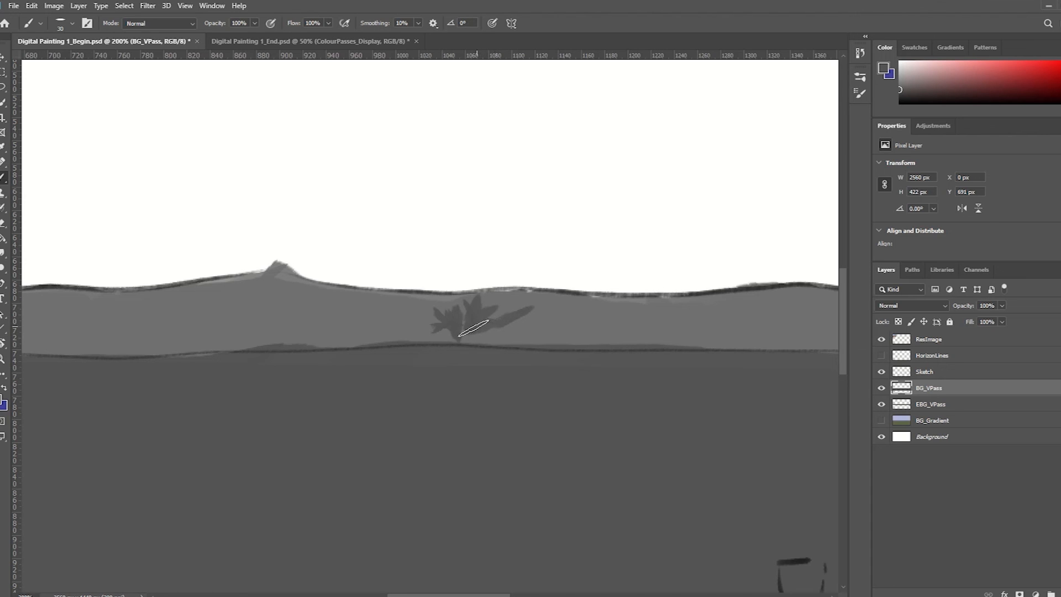
pyautogui.moveTo(533, 336)
pyautogui.mouseDown()
pyautogui.moveTo(513, 312)
pyautogui.moveTo(526, 316)
pyautogui.moveTo(522, 347)
pyautogui.moveTo(521, 334)
pyautogui.moveTo(493, 354)
pyautogui.mouseUp()
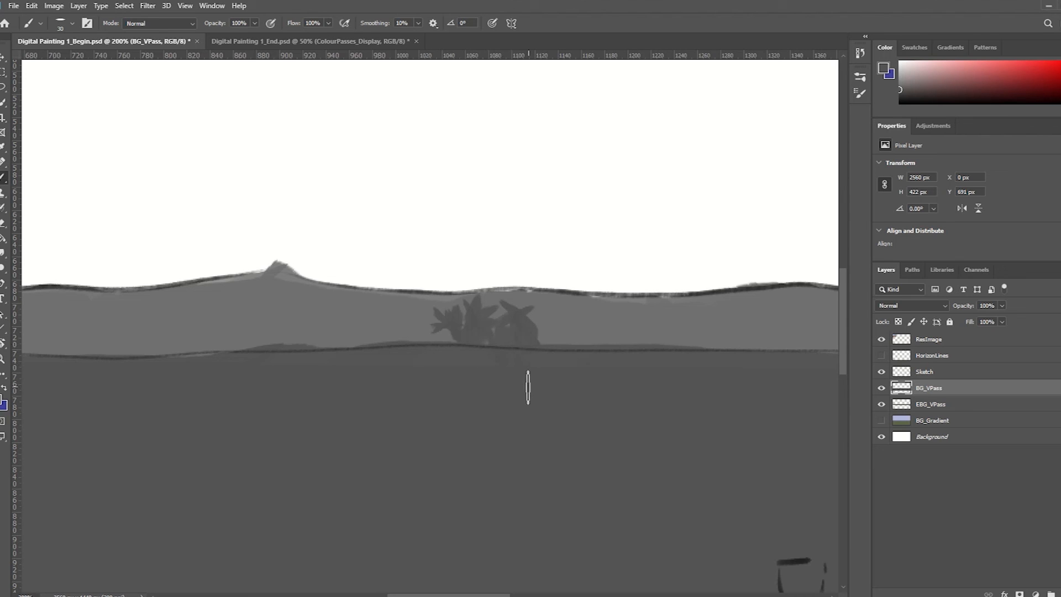
pyautogui.press('ctrl')
pyautogui.moveTo(511, 326)
pyautogui.mouseDown()
pyautogui.moveTo(563, 315)
pyautogui.moveTo(548, 313)
pyautogui.moveTo(533, 336)
pyautogui.moveTo(542, 310)
pyautogui.moveTo(467, 348)
pyautogui.moveTo(489, 324)
pyautogui.moveTo(446, 324)
pyautogui.mouseUp()
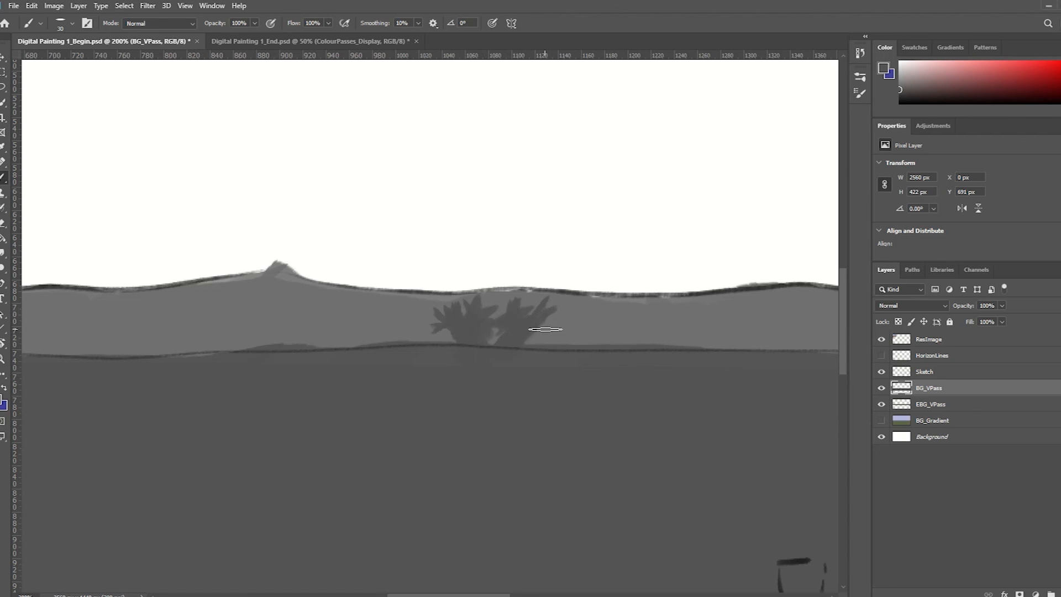
# Create a new layer named MG_Pass above BG_VPass
pyautogui.hotkey('ctrl', '-')
pyautogui.hotkey('ctrl', '-')
pyautogui.moveTo(487, 376); pyautogui.dragTo(274, 420)
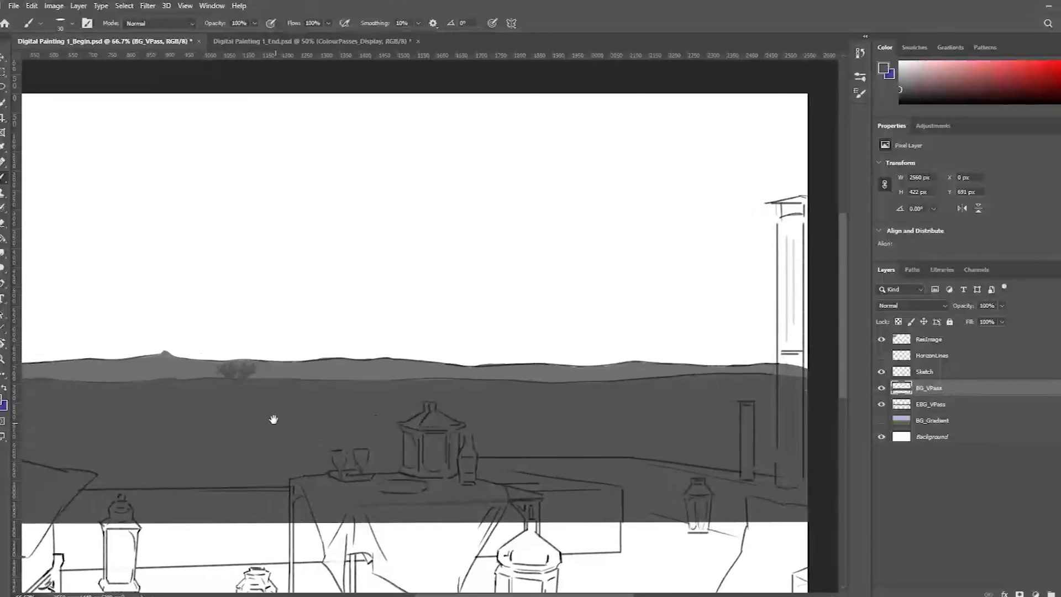
pyautogui.keyDown('ctrl'); pyautogui.keyDown('alt'); pyautogui.click(422, 400); pyautogui.keyUp('alt'); pyautogui.keyUp('ctrl')
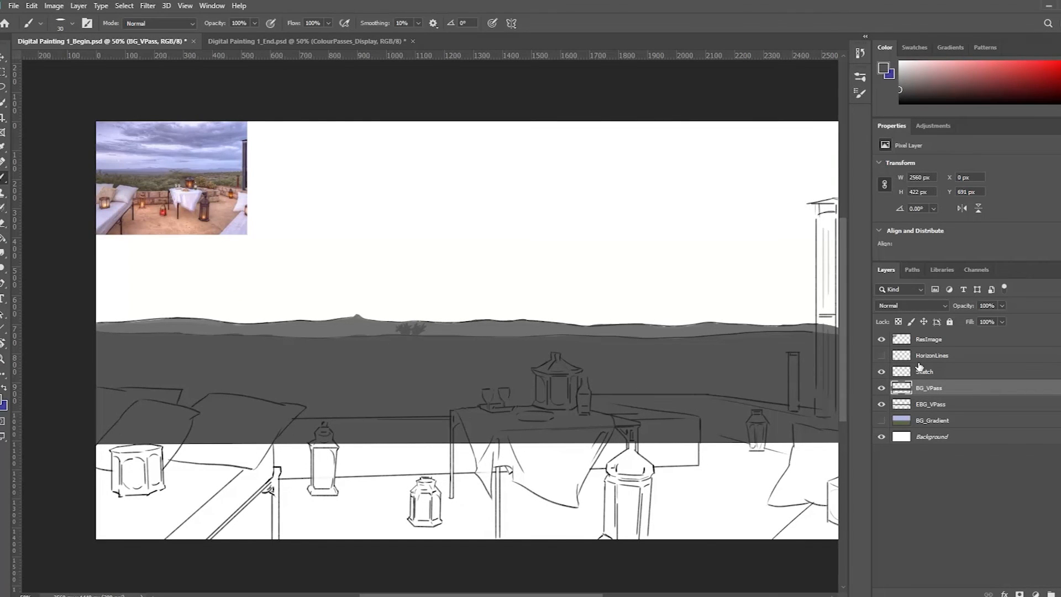
pyautogui.hotkey('ctrl', 'shift', 'n')
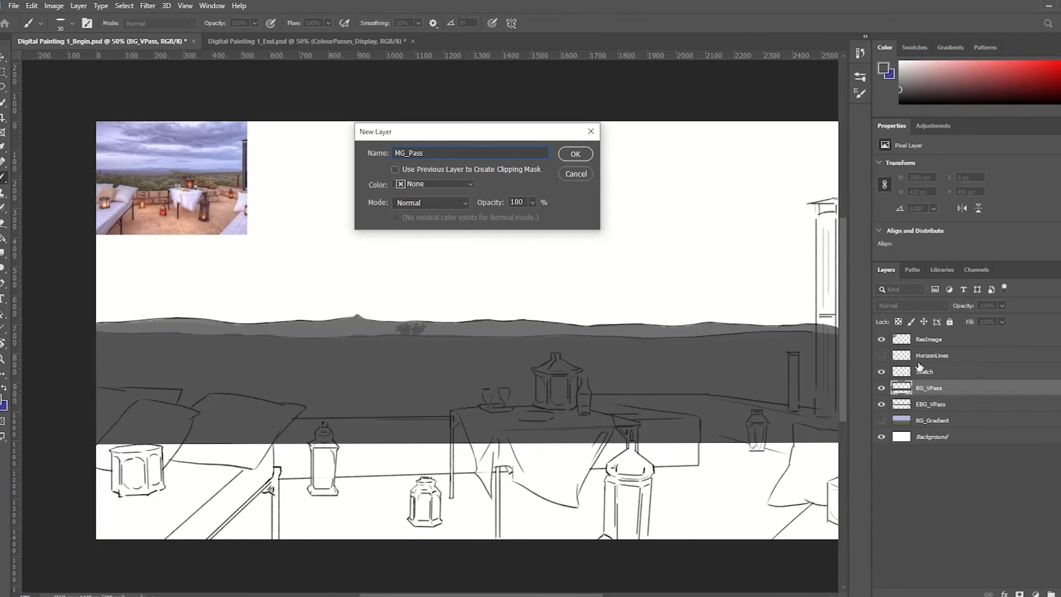
pyautogui.press('Return')
# Lasso the whole terrace foreground, following the sketched wall top and extending past the canvas's side and lower edges
pyautogui.press('l')
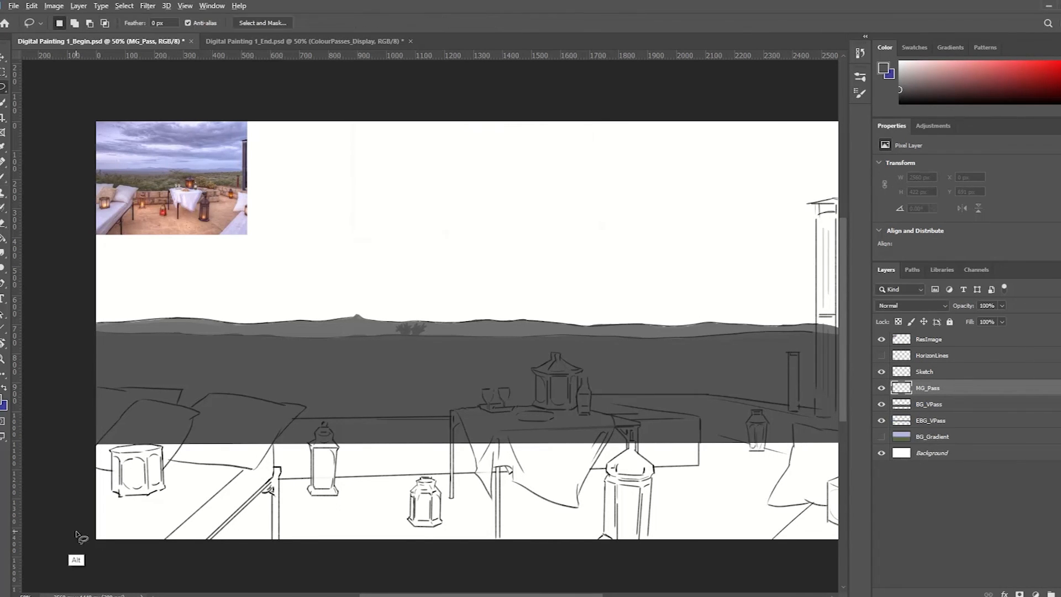
pyautogui.keyDown('alt'); pyautogui.click(79, 533); pyautogui.keyUp('alt')
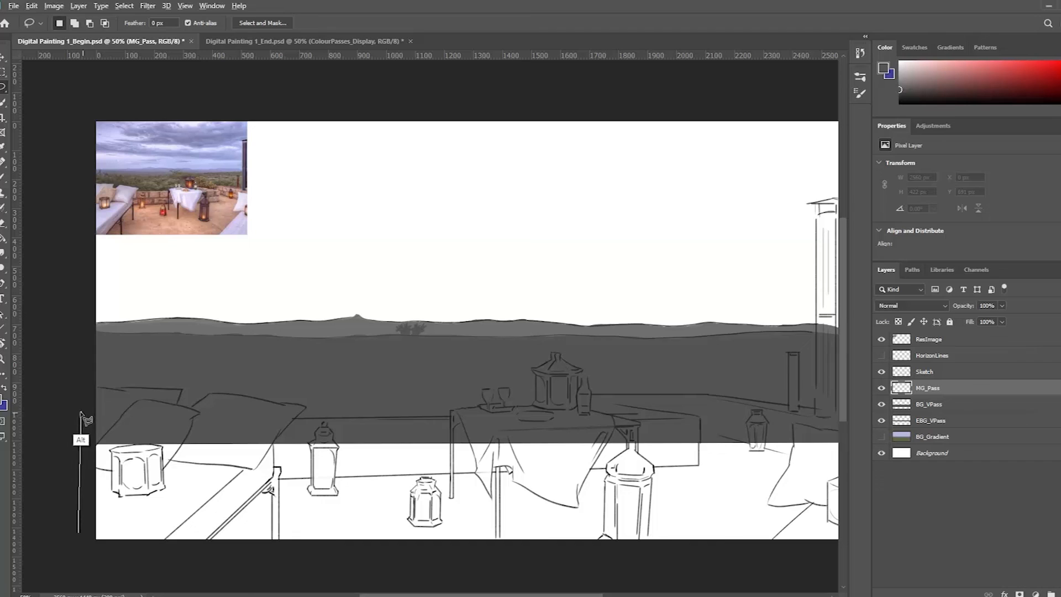
pyautogui.keyDown('alt'); pyautogui.click(81, 420); pyautogui.keyUp('alt')
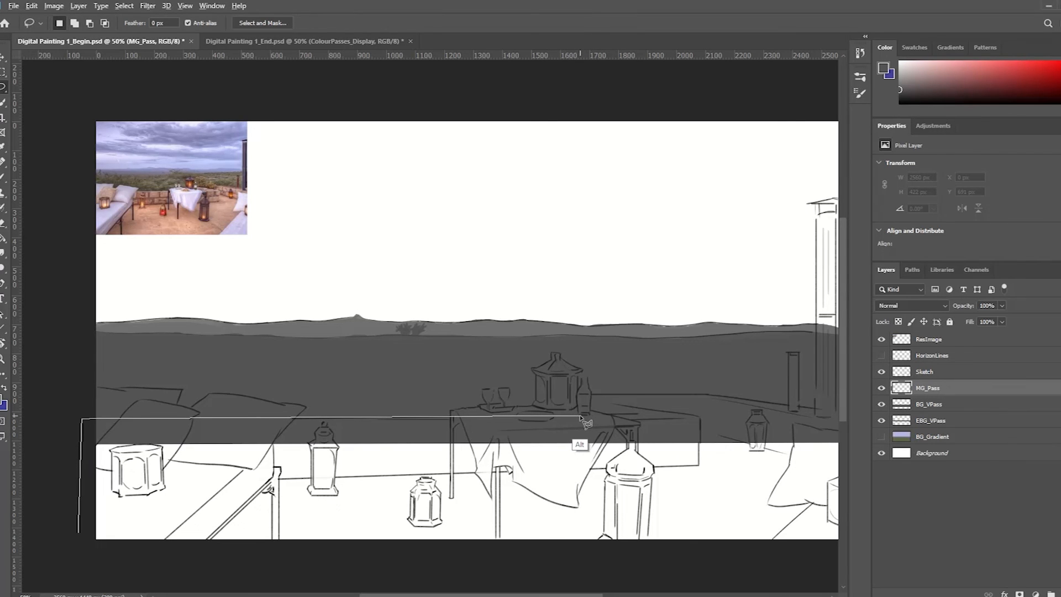
pyautogui.keyDown('alt'); pyautogui.click(577, 396); pyautogui.keyUp('alt')
pyautogui.keyDown('alt'); pyautogui.click(709, 395); pyautogui.keyUp('alt')
pyautogui.keyDown('alt'); pyautogui.click(820, 414); pyautogui.keyUp('alt')
pyautogui.keyDown('alt'); pyautogui.click(818, 547); pyautogui.keyUp('alt')
pyautogui.keyDown('alt'); pyautogui.click(57, 546); pyautogui.keyUp('alt')
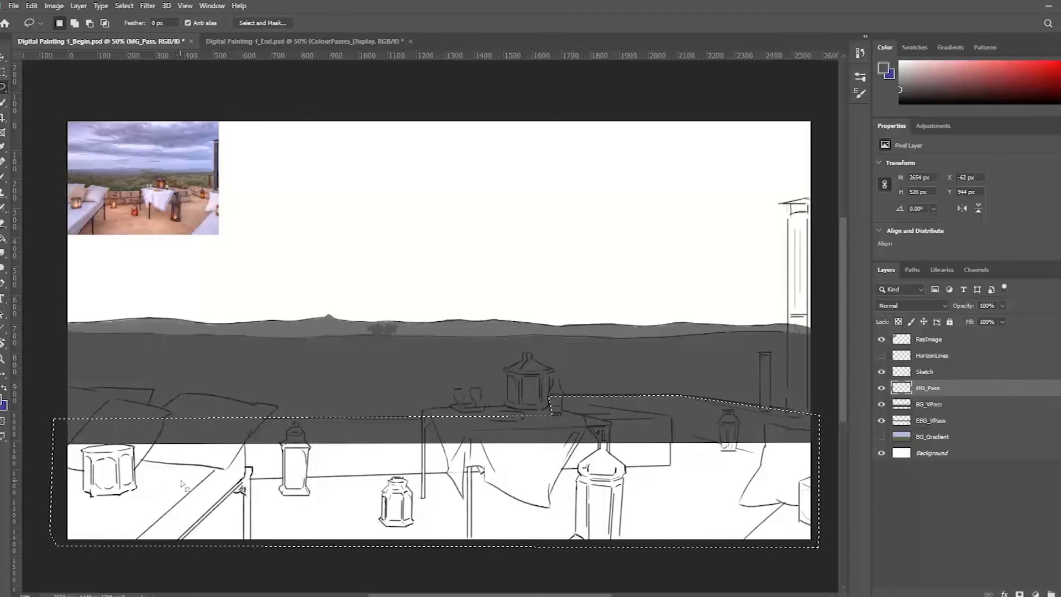
# Choose a darker grey, fill the terrace selection with it on MG_Pass, and deselect
pyautogui.press('g')
pyautogui.click(2, 399)
pyautogui.click(435, 497)
pyautogui.click(696, 380)
pyautogui.click(355, 477)
pyautogui.hotkey('ctrl', 'd')
# Brush the darker grey along the terrace wall's upper edge so the MG_Pass fill reaches the sketched line
pyautogui.press('b')
pyautogui.scroll(3, 578, 408)
pyautogui.moveTo(578, 407)
pyautogui.mouseDown()
pyautogui.moveTo(516, 446)
pyautogui.moveTo(291, 406)
pyautogui.mouseUp()
pyautogui.moveTo(183, 371)
pyautogui.mouseDown()
pyautogui.moveTo(686, 376)
pyautogui.moveTo(243, 320)
pyautogui.mouseUp()
pyautogui.press('r')
pyautogui.moveTo(324, 183); pyautogui.dragTo(290, 218)
pyautogui.press('r')
pyautogui.moveTo(233, 348)
pyautogui.mouseDown()
pyautogui.moveTo(232, 335)
pyautogui.moveTo(280, 300)
pyautogui.moveTo(525, 345)
pyautogui.mouseUp()
pyautogui.keyDown('shift'); pyautogui.click(218, 334); pyautogui.keyUp('shift')
pyautogui.keyDown('shift'); pyautogui.click(626, 306); pyautogui.keyUp('shift')
pyautogui.press('r')
pyautogui.hotkey('ctrl', 'z')
pyautogui.moveTo(257, 306); pyautogui.dragTo(746, 354)
pyautogui.moveTo(322, 351); pyautogui.dragTo(757, 330)
# Lasso the excess dark grey above the sloping wall line beside the posts, delete it, and deselect
pyautogui.press('l')
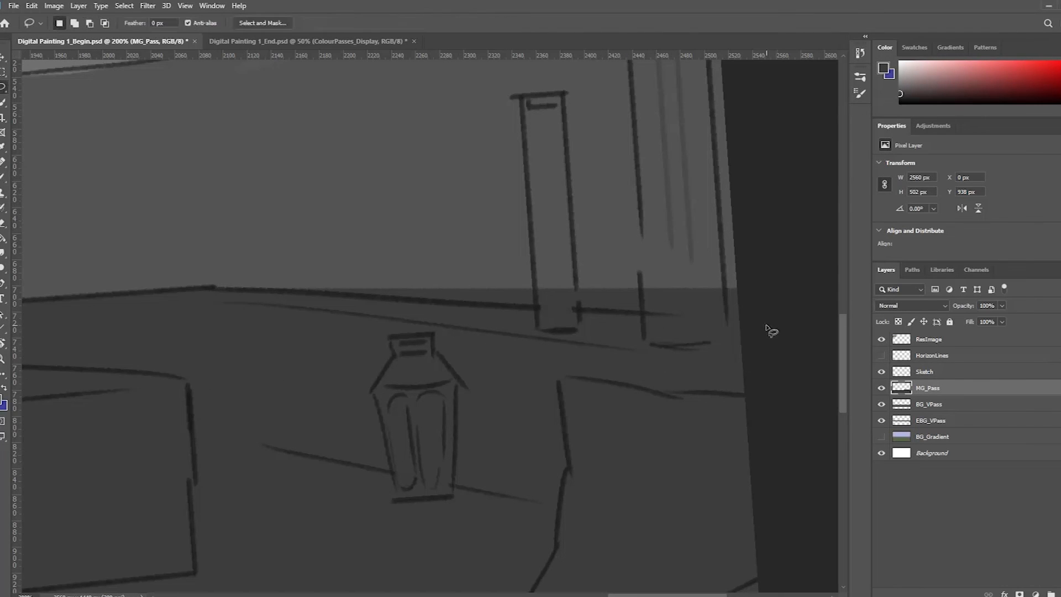
pyautogui.keyDown('alt'); pyautogui.click(772, 331); pyautogui.keyUp('alt')
pyautogui.keyDown('alt'); pyautogui.click(216, 287); pyautogui.keyUp('alt')
pyautogui.keyDown('alt'); pyautogui.click(767, 263); pyautogui.keyUp('alt')
pyautogui.keyDown('alt'); pyautogui.click(771, 332); pyautogui.keyUp('alt')
pyautogui.press('Delete')
pyautogui.hotkey('ctrl', 'd')
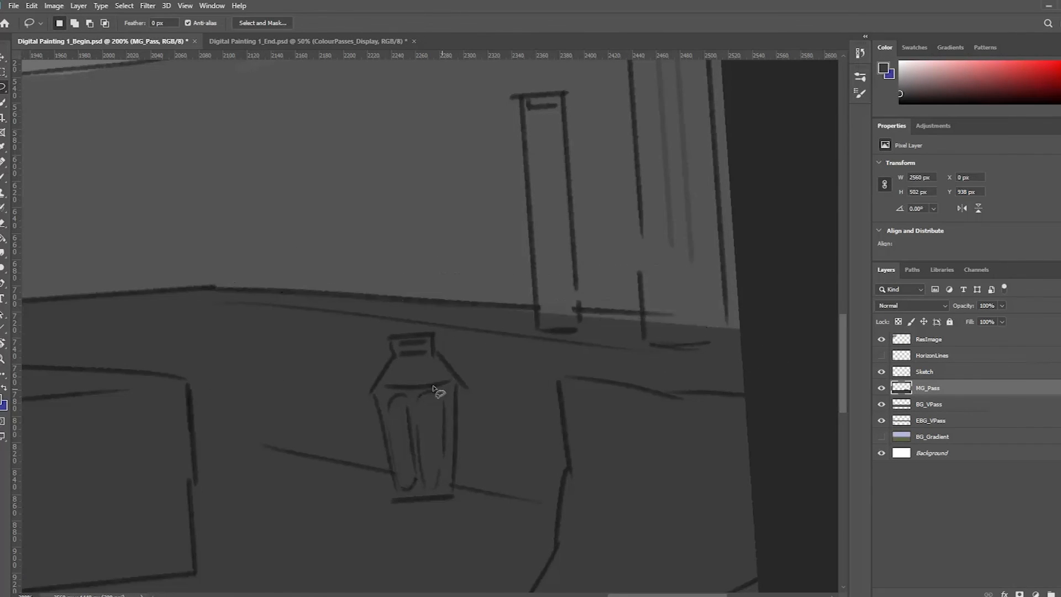
# Brush dark grey along the sloping wall edge around the short post and column base
pyautogui.press('b')
pyautogui.moveTo(544, 323); pyautogui.dragTo(758, 375)
pyautogui.hotkey('ctrl', 'z')
pyautogui.moveTo(744, 326); pyautogui.dragTo(488, 324)
pyautogui.moveTo(586, 219)
pyautogui.mouseDown()
pyautogui.moveTo(533, 279)
pyautogui.moveTo(451, 310)
pyautogui.mouseUp()
# Lasso the thin overpainted sliver above the wall line behind the short post and column, delete it, and deselect
pyautogui.press('l')
pyautogui.keyDown('alt'); pyautogui.click(378, 397); pyautogui.keyUp('alt')
pyautogui.keyDown('alt'); pyautogui.click(370, 381); pyautogui.keyUp('alt')
pyautogui.keyDown('alt'); pyautogui.click(622, 420); pyautogui.keyUp('alt')
pyautogui.keyDown('alt'); pyautogui.click(533, 410); pyautogui.keyUp('alt')
pyautogui.keyDown('alt'); pyautogui.click(407, 401); pyautogui.keyUp('alt')
pyautogui.keyDown('shift'); pyautogui.click(549, 409); pyautogui.keyUp('shift')
pyautogui.keyDown('alt'); pyautogui.click(628, 416); pyautogui.keyUp('alt')
pyautogui.keyDown('alt'); pyautogui.click(631, 420); pyautogui.keyUp('alt')
pyautogui.keyDown('alt'); pyautogui.click(301, 391); pyautogui.keyUp('alt')
pyautogui.keyDown('alt'); pyautogui.click(657, 391); pyautogui.keyUp('alt')
pyautogui.press('Delete')
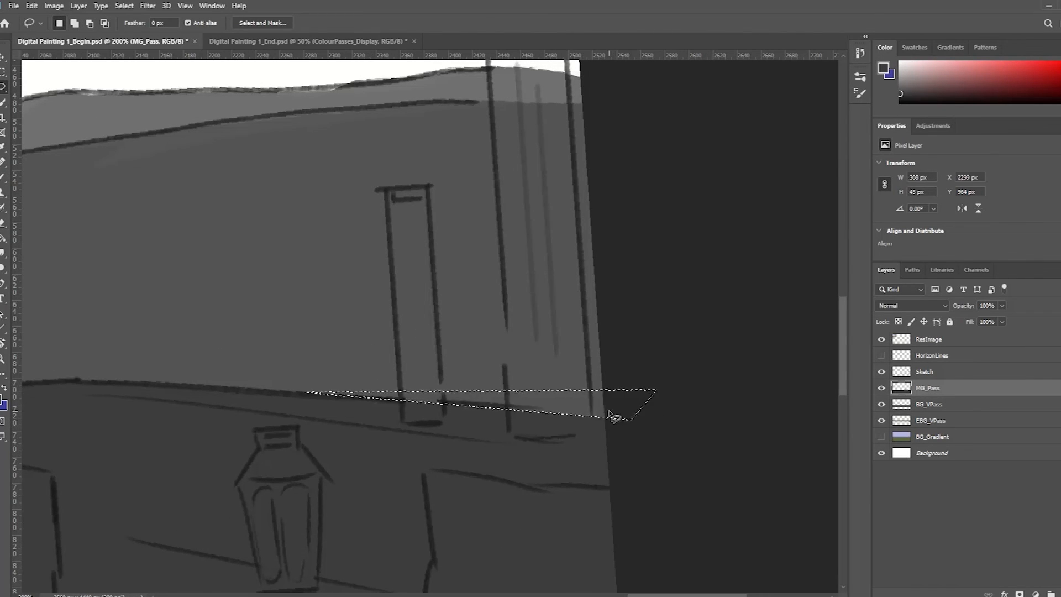
pyautogui.hotkey('ctrl', 'd')
pyautogui.scroll(-2, 531, 319)
pyautogui.press('r')
pyautogui.moveTo(531, 321); pyautogui.dragTo(564, 284)
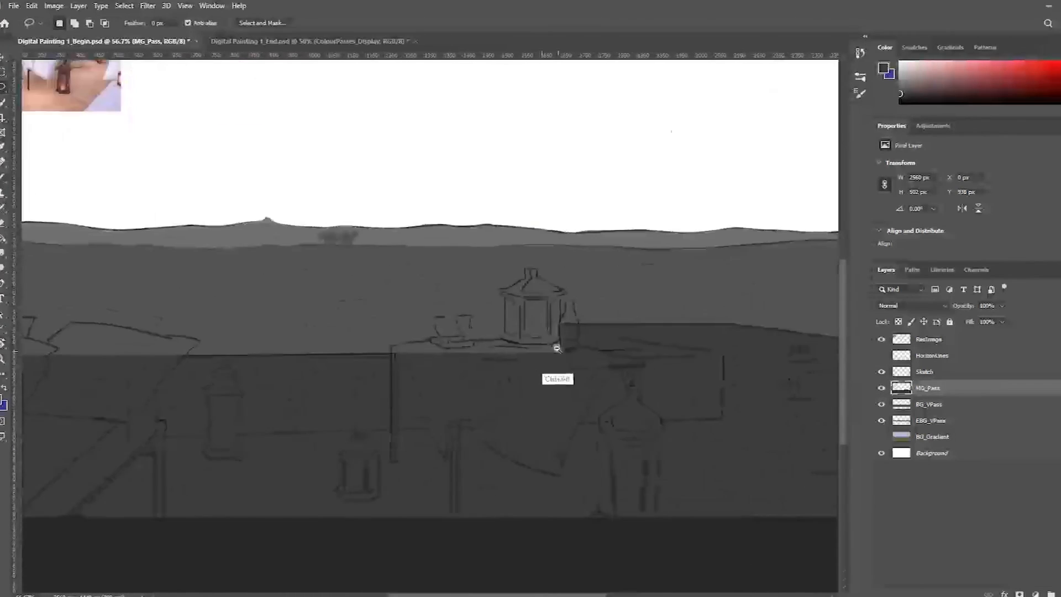